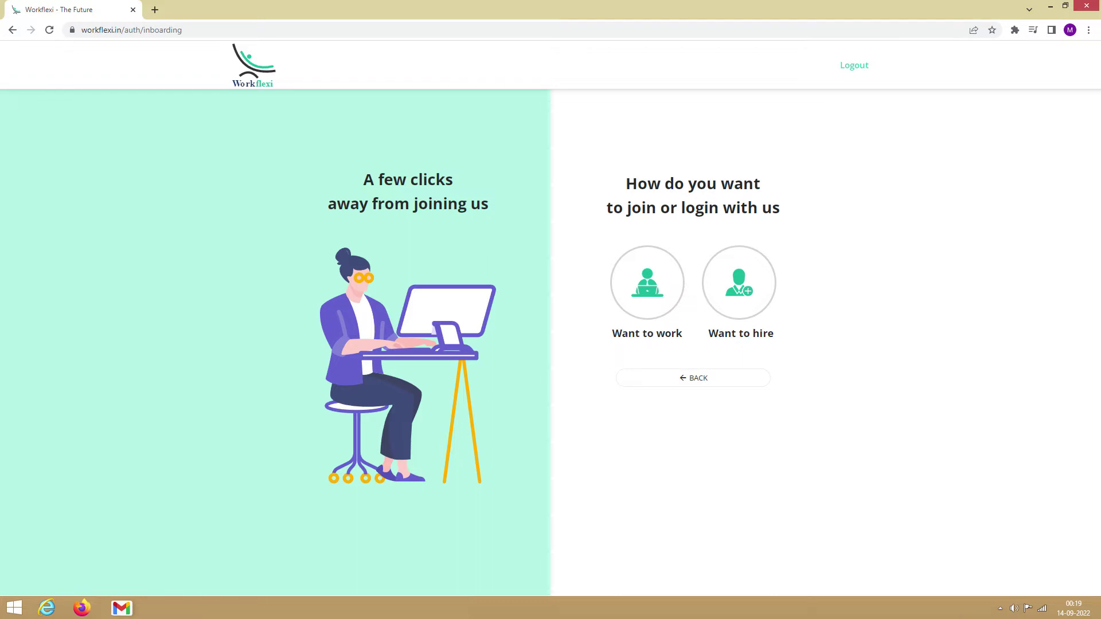
Step: Join as a company that wants to hire and select RS Studio as the company to request access to
click(739, 283)
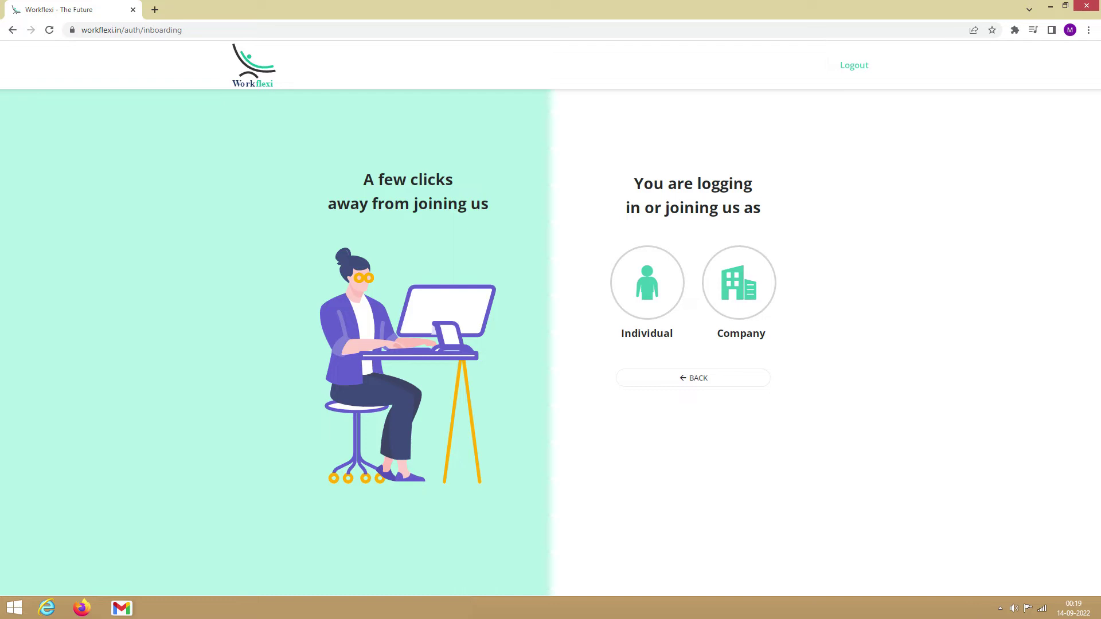
click(739, 283)
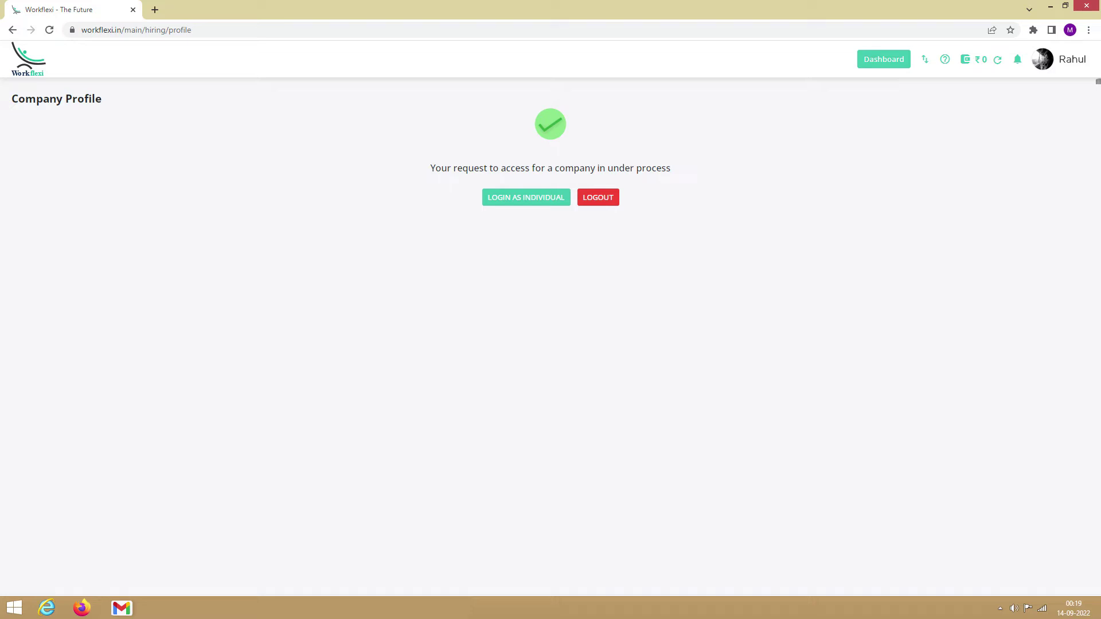
click(883, 59)
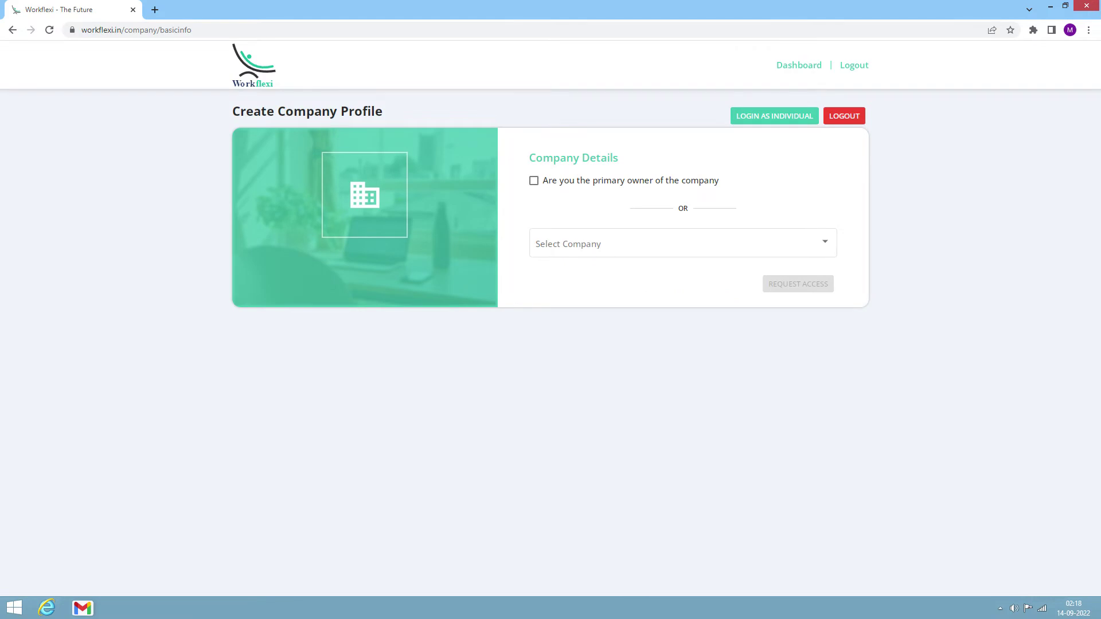
click(682, 244)
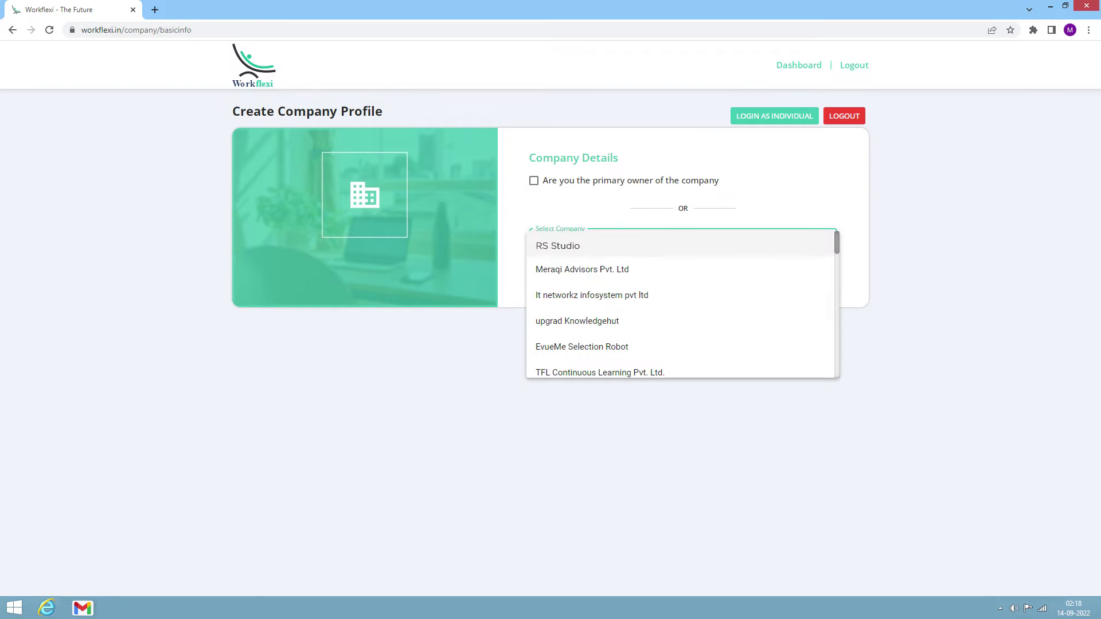
click(680, 245)
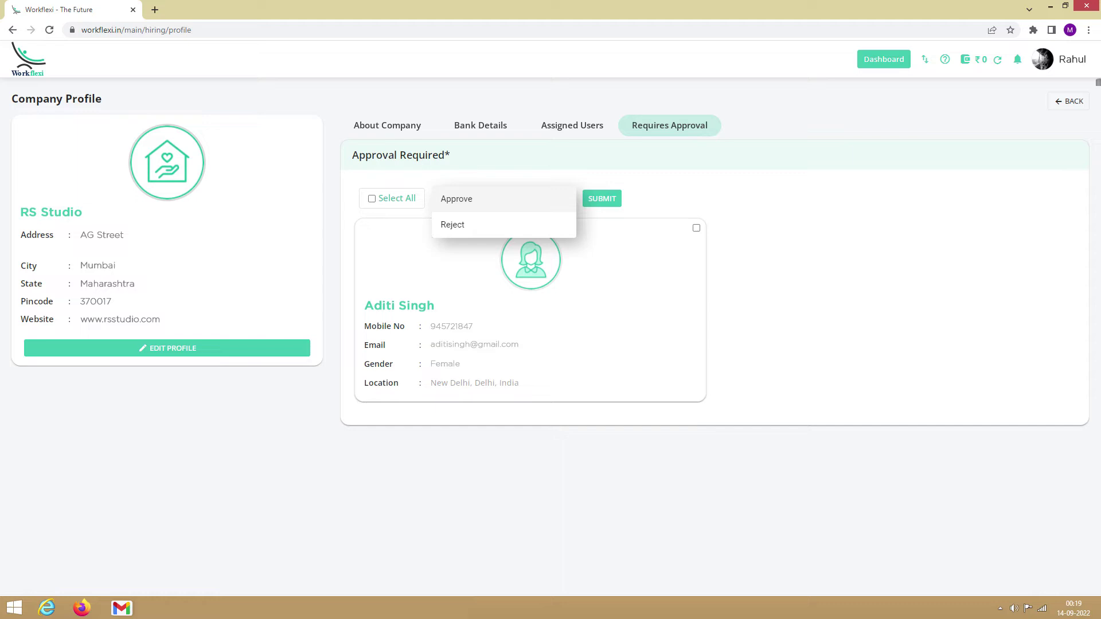
Step: Choose Approve as the action for the pending company access request and submit it
key(Return)
key(Tab)
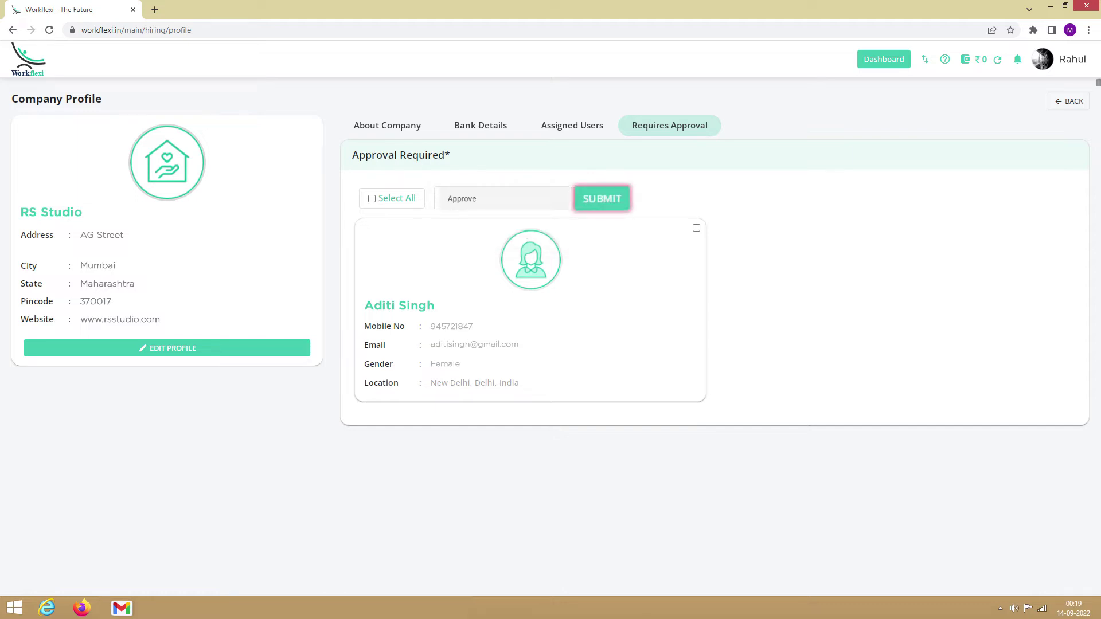
key(Return)
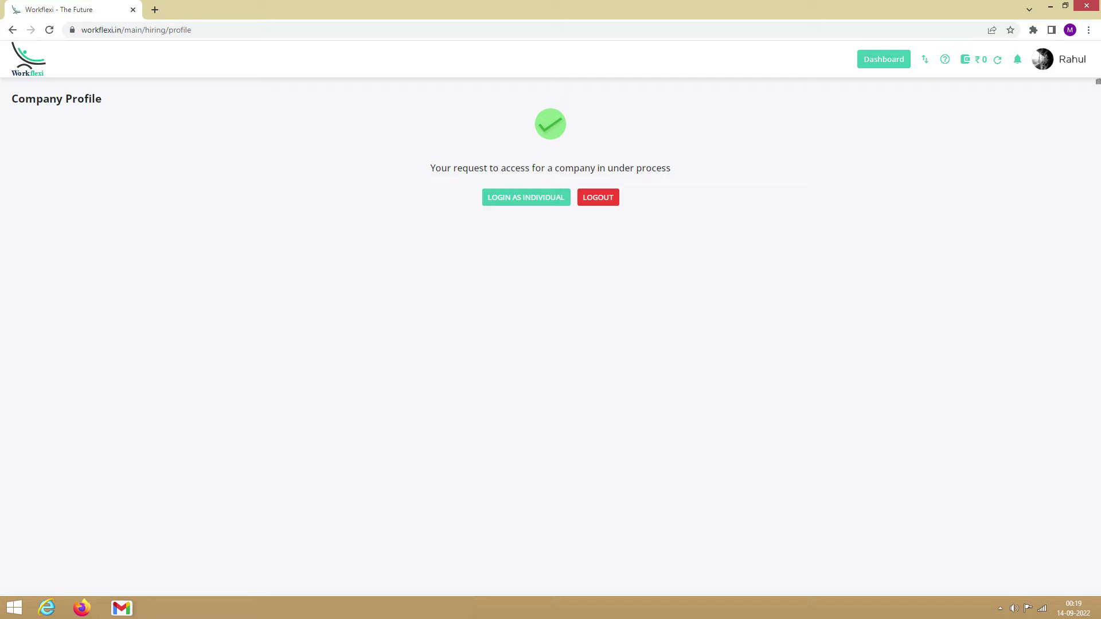
Step: Open the RS Studio company profile and show the access requests that require approval
click(1043, 60)
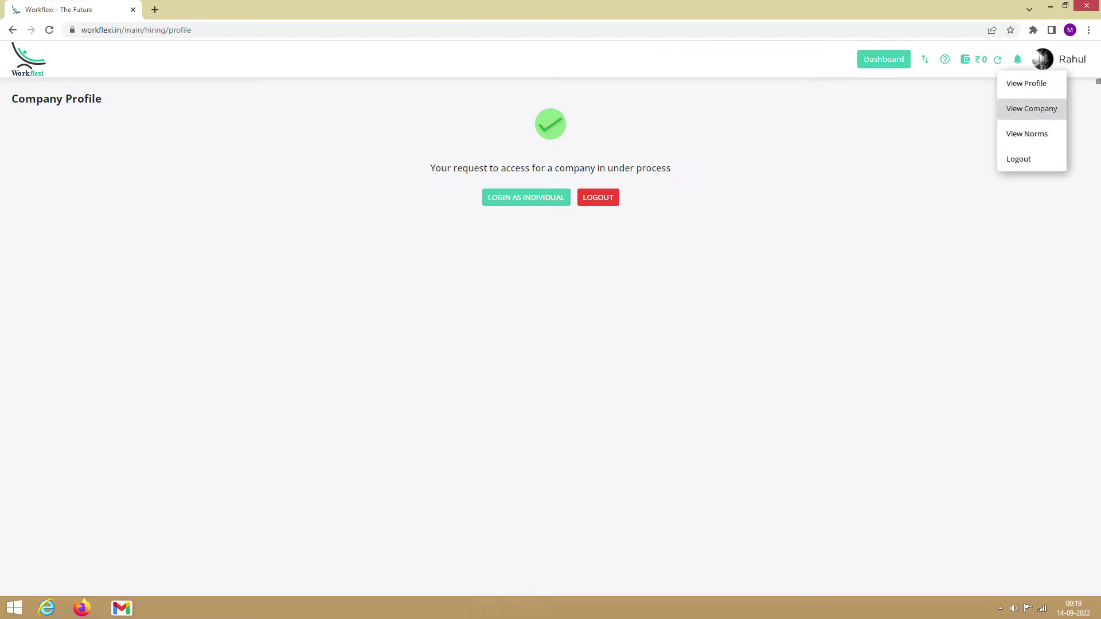
click(1031, 109)
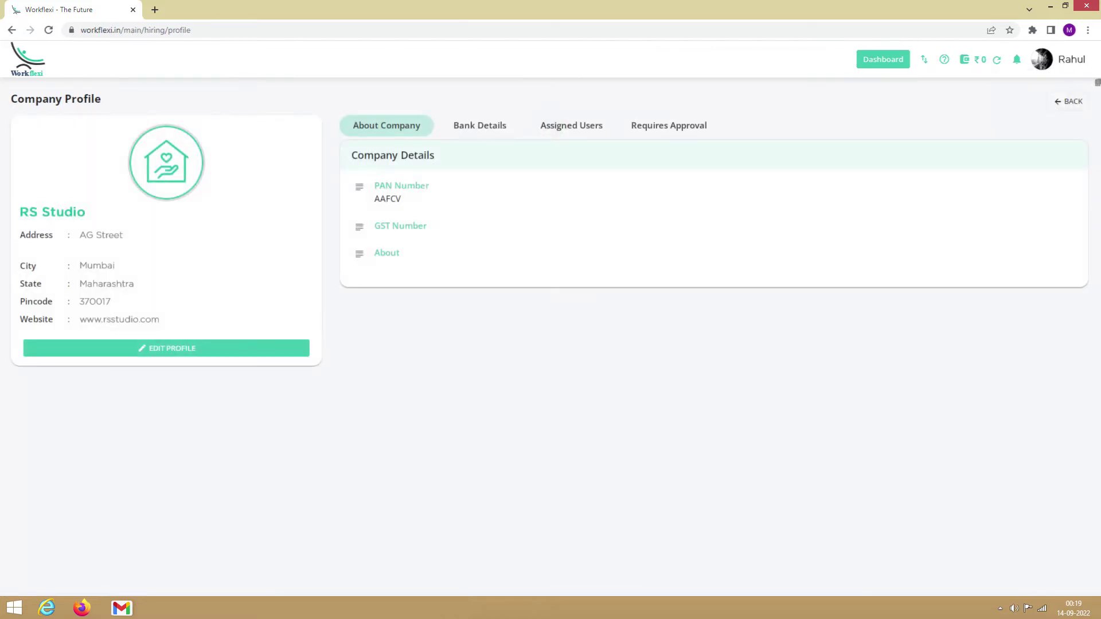
click(670, 126)
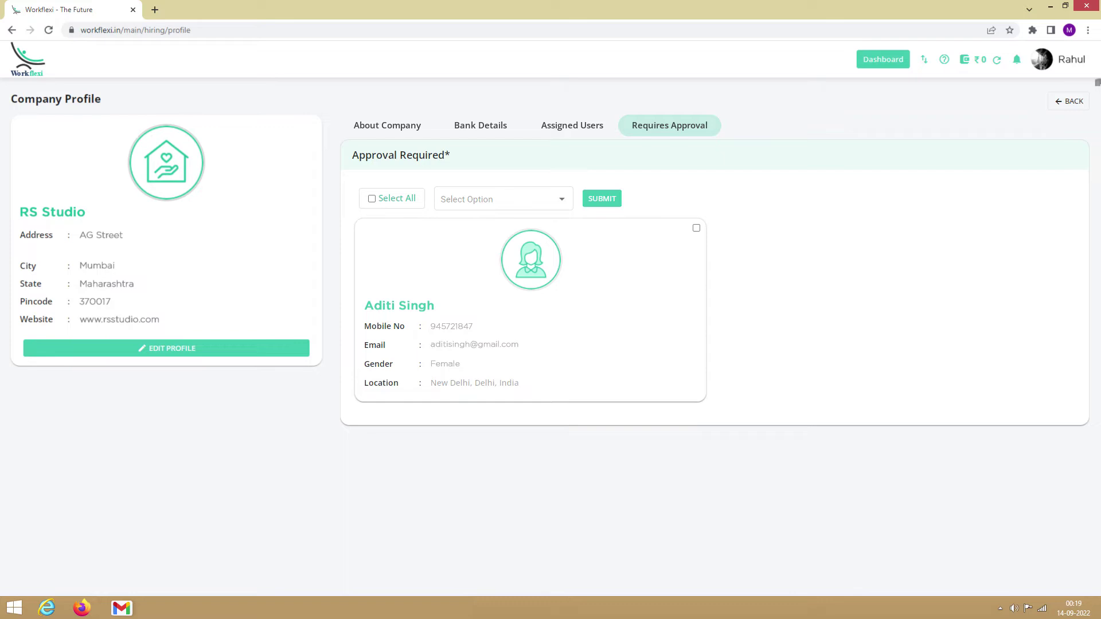
Step: Select the pending user's access request, submit it as approved, and open the company's assigned users
click(696, 228)
click(504, 199)
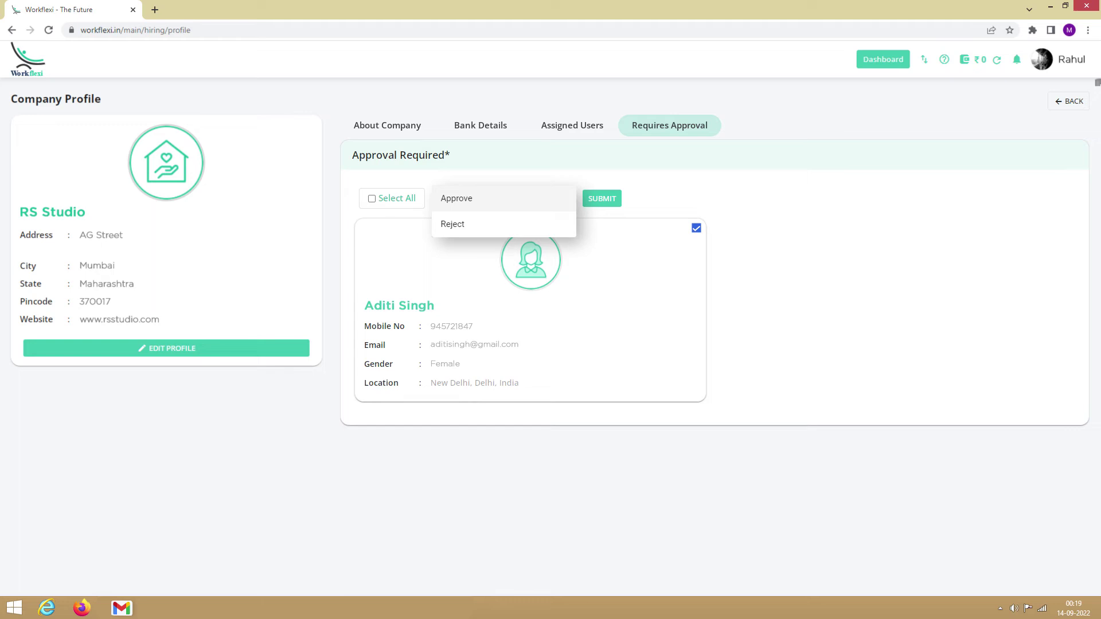
click(503, 198)
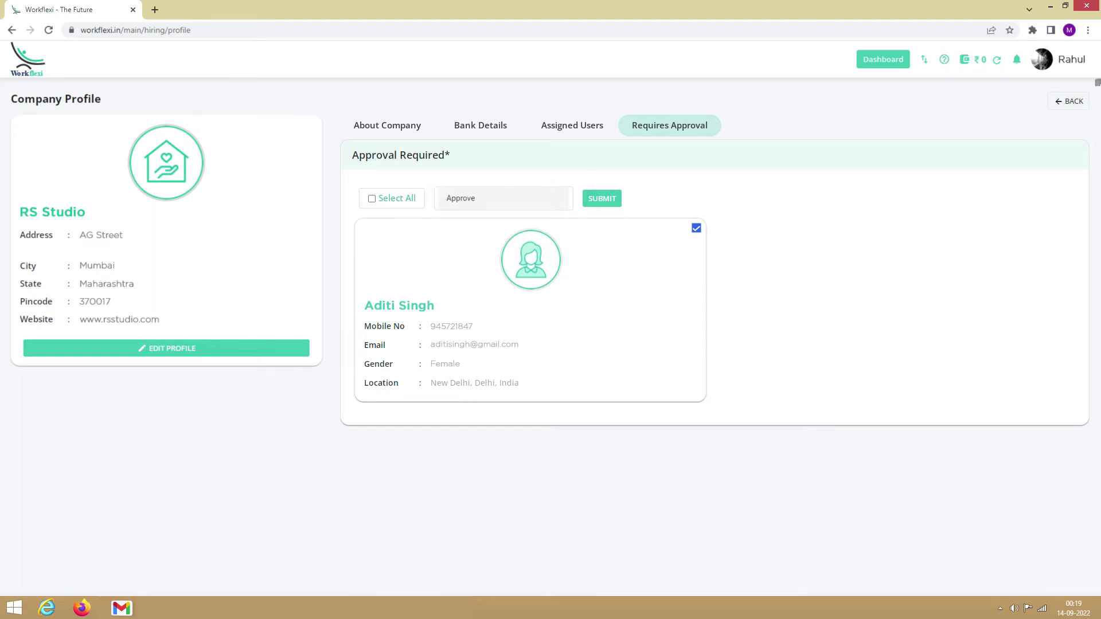
click(602, 199)
click(572, 125)
click(1060, 232)
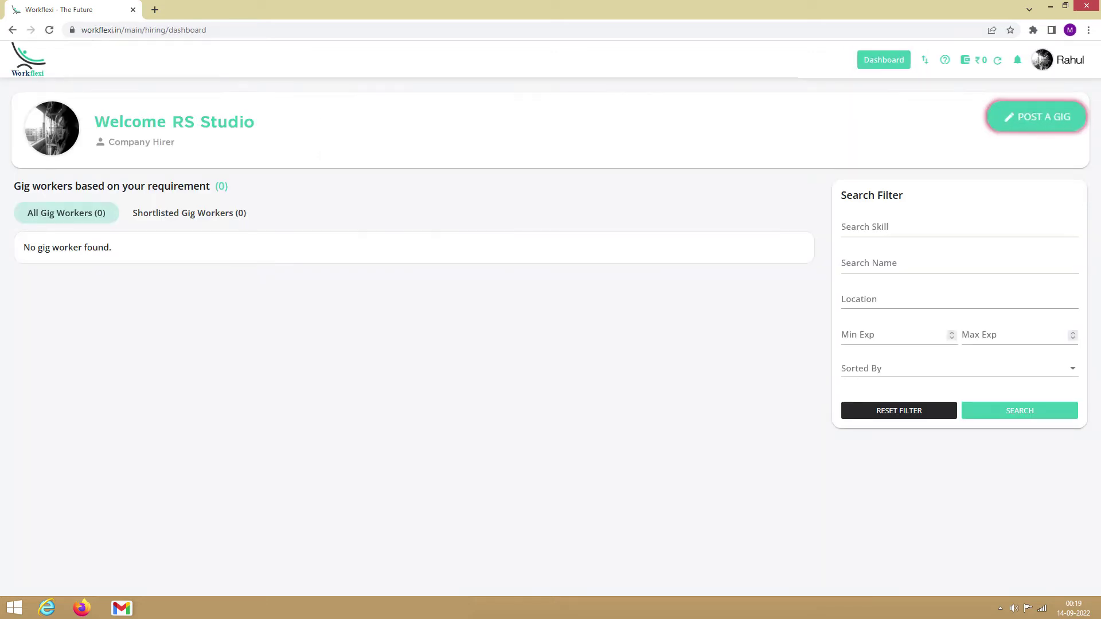
Step: Fill in a gig for Animation in India with 1 to 3 years' experience, a 1-month engagement and remarks seeking a freelance animator
text(Animation)
key(Tab)
text(India)
key(Tab)
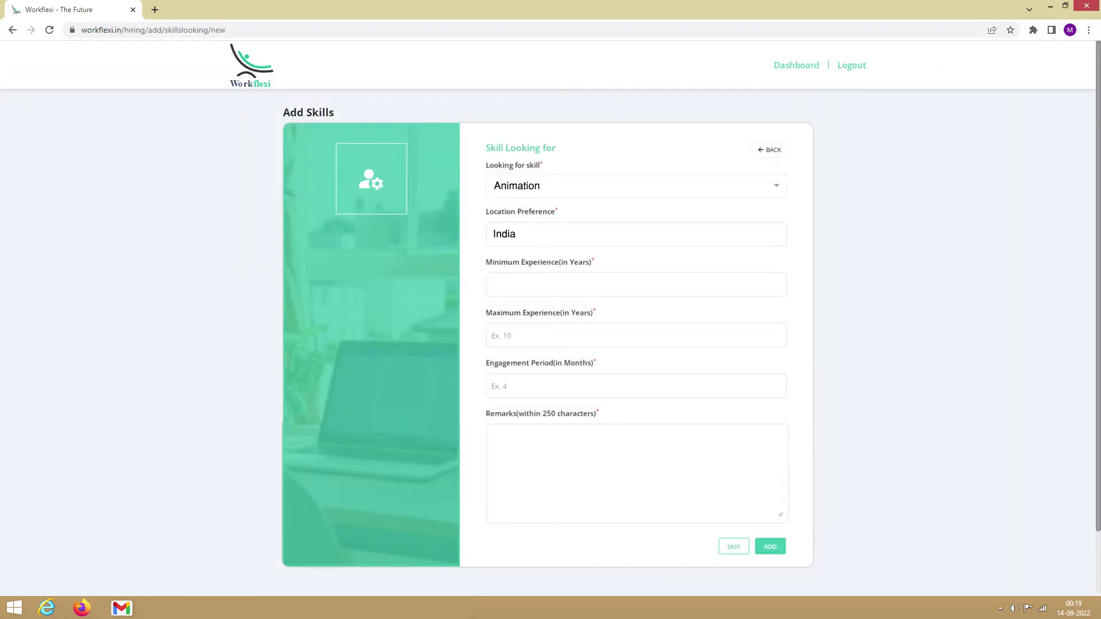
text(1)
key(Tab)
text(3)
key(Tab)
text(1)
key(Tab)
text(Looking for a freelance animator to work on an ongoing project. Should be well versed with illustrator, after effects.)
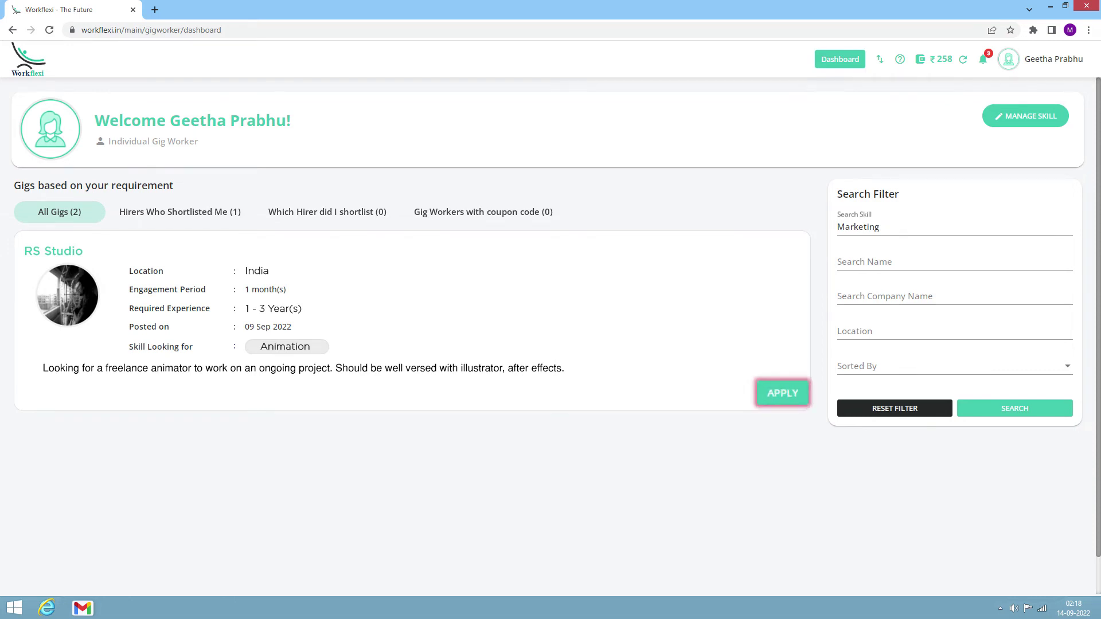
Step: Apply for RS Studio's Animation gig from the gig worker's dashboard
click(782, 392)
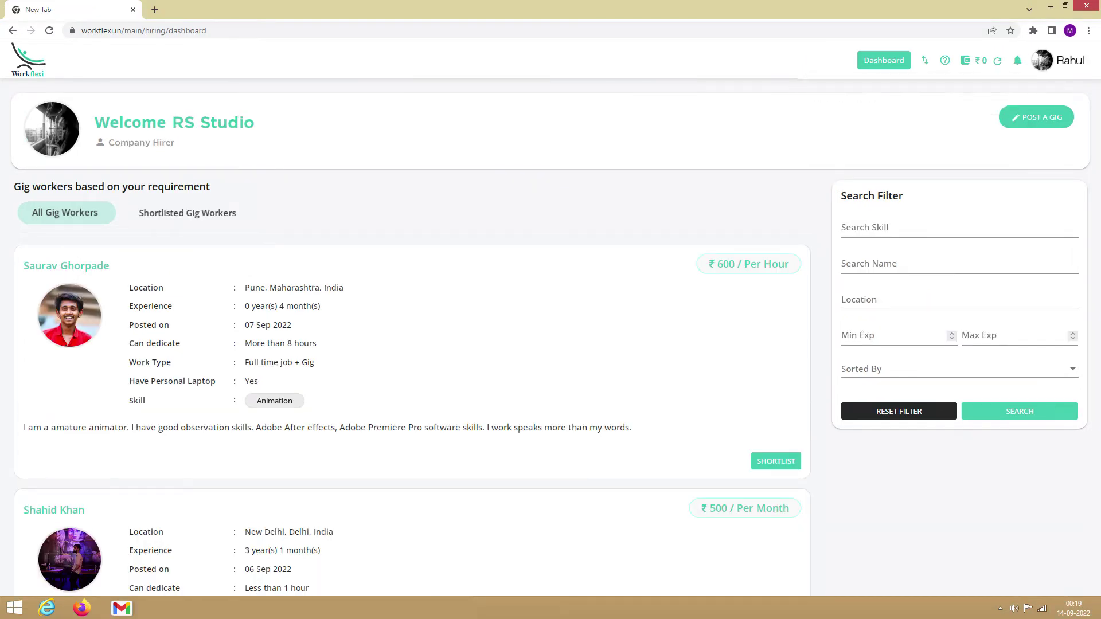
Step: Search the gig workers for the skill Content Writer
scroll(411, 414, down, 4)
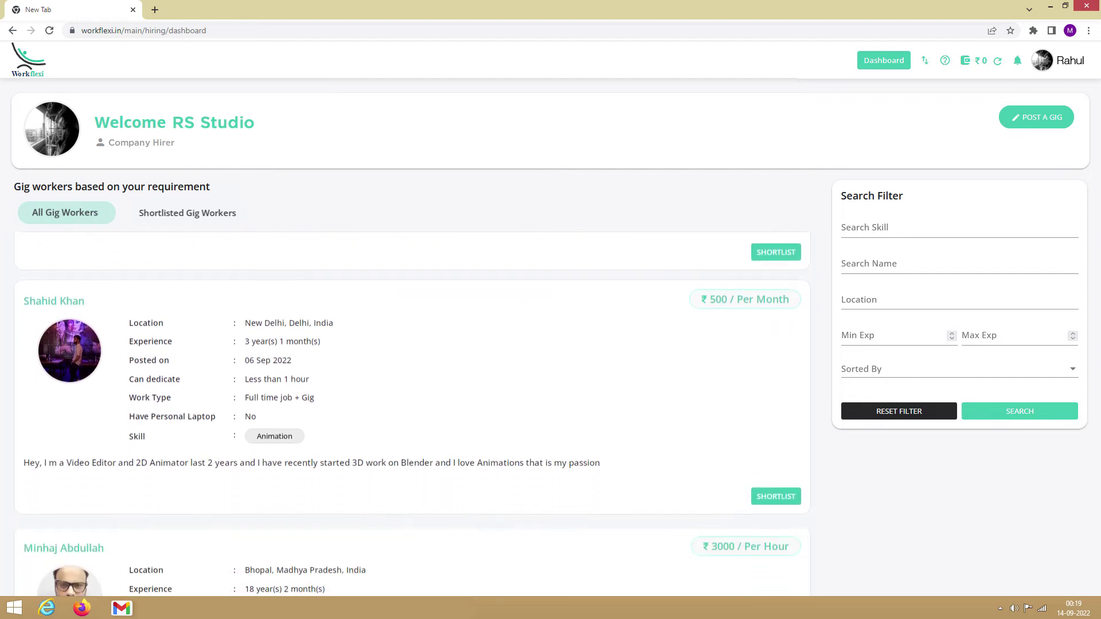
scroll(412, 415, down, 2)
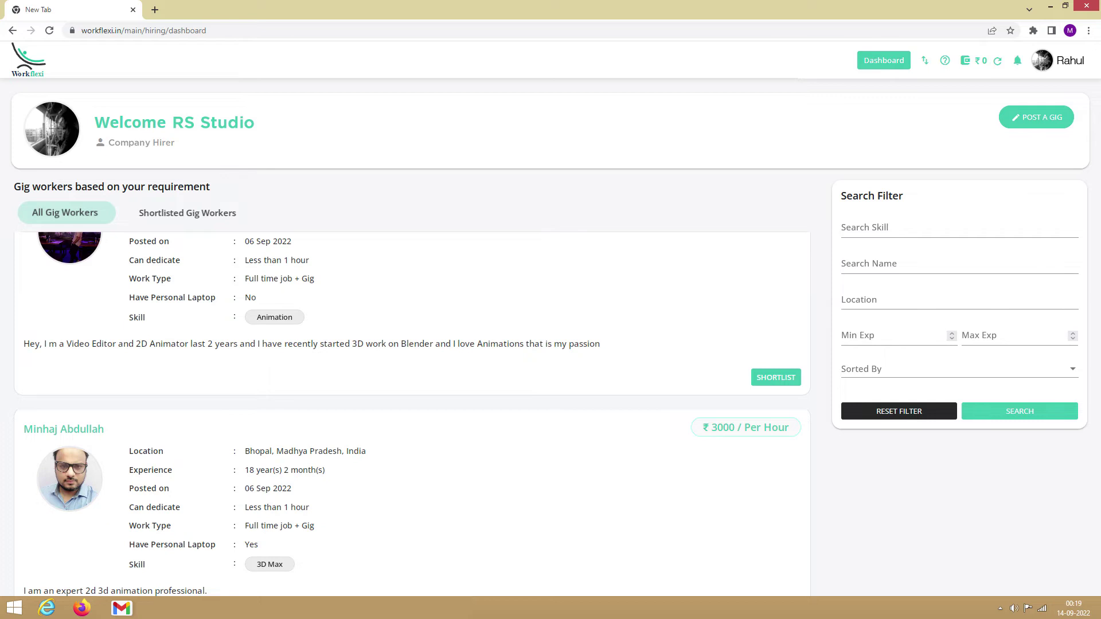
text(Content Writer)
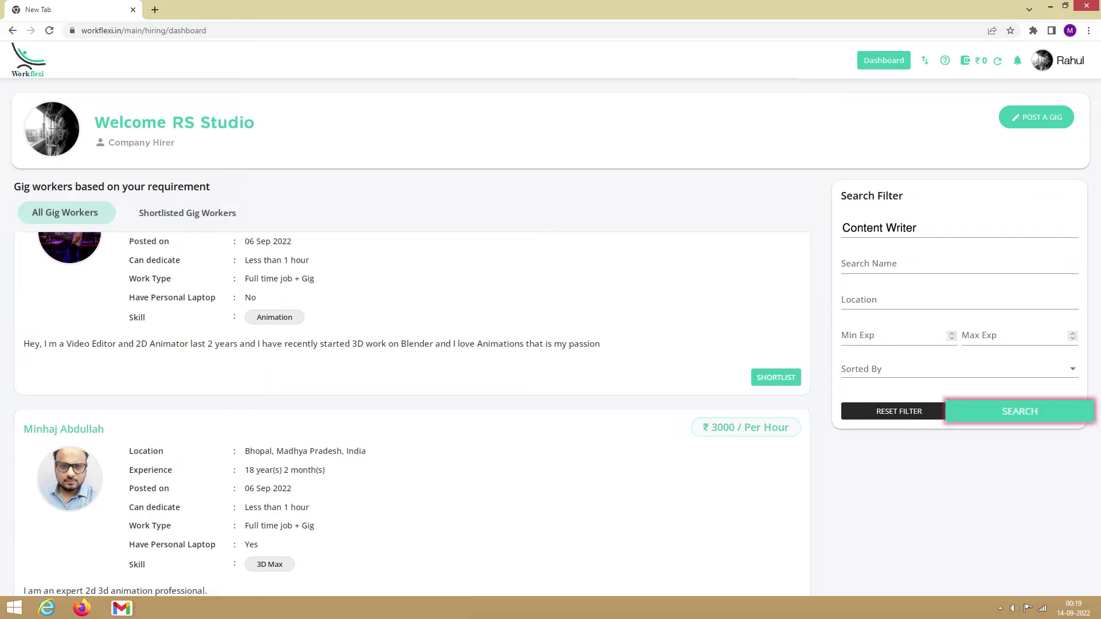
click(1019, 411)
Step: Shortlist the content writer from Panaji, Goa who charges ₹600 per hour, and open the shortlisted gig workers
scroll(412, 413, down, 1)
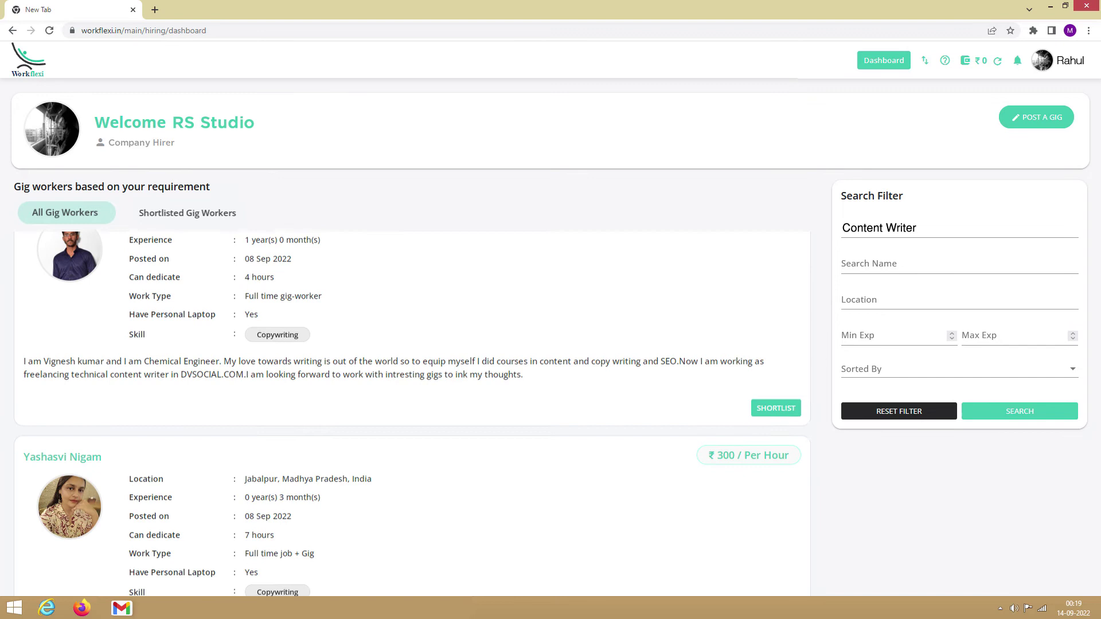
scroll(413, 414, down, 9)
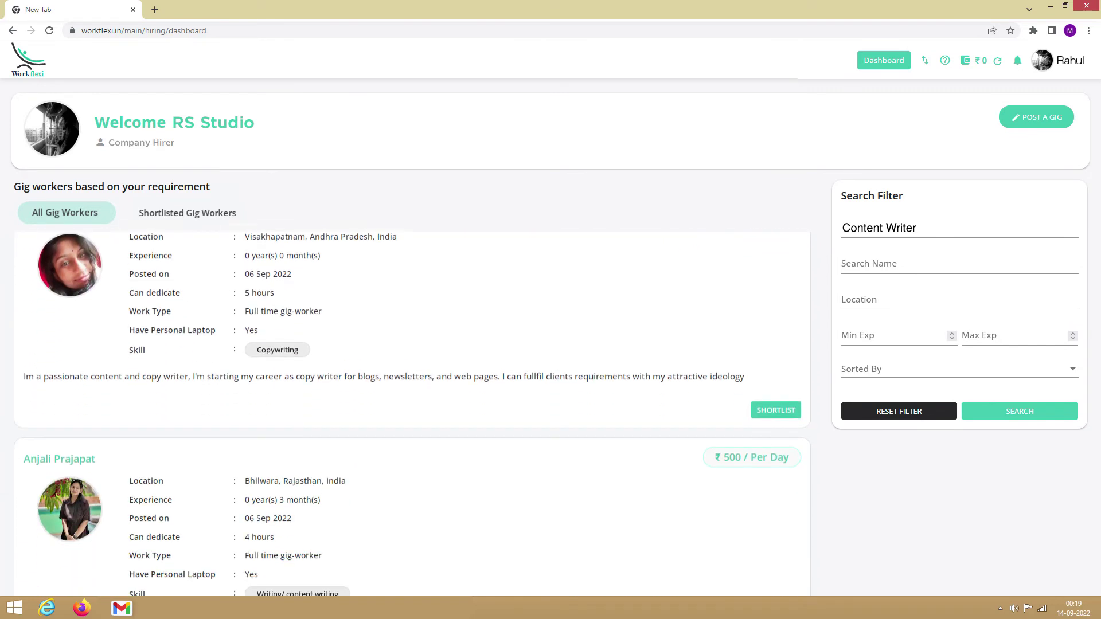
scroll(412, 414, down, 8)
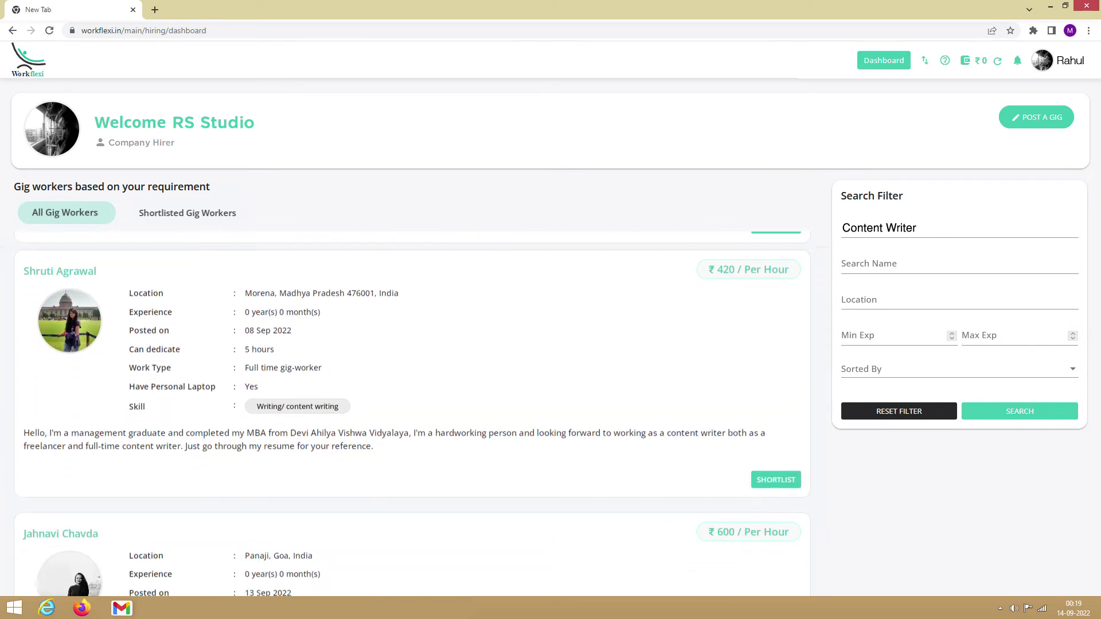
scroll(413, 414, down, 8)
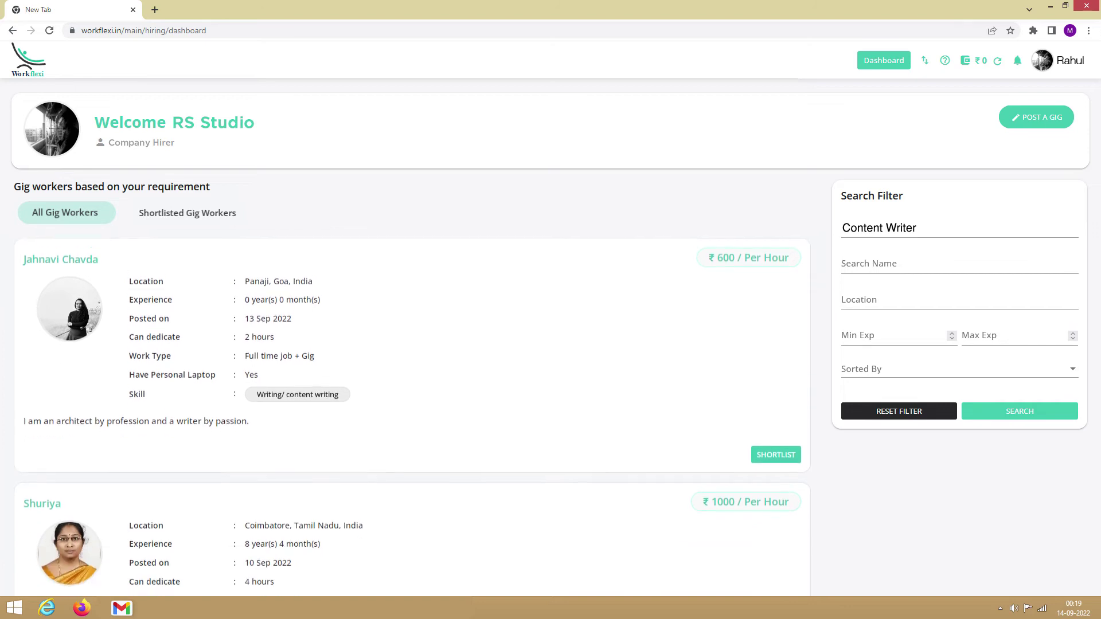
scroll(413, 414, down, 1)
click(775, 434)
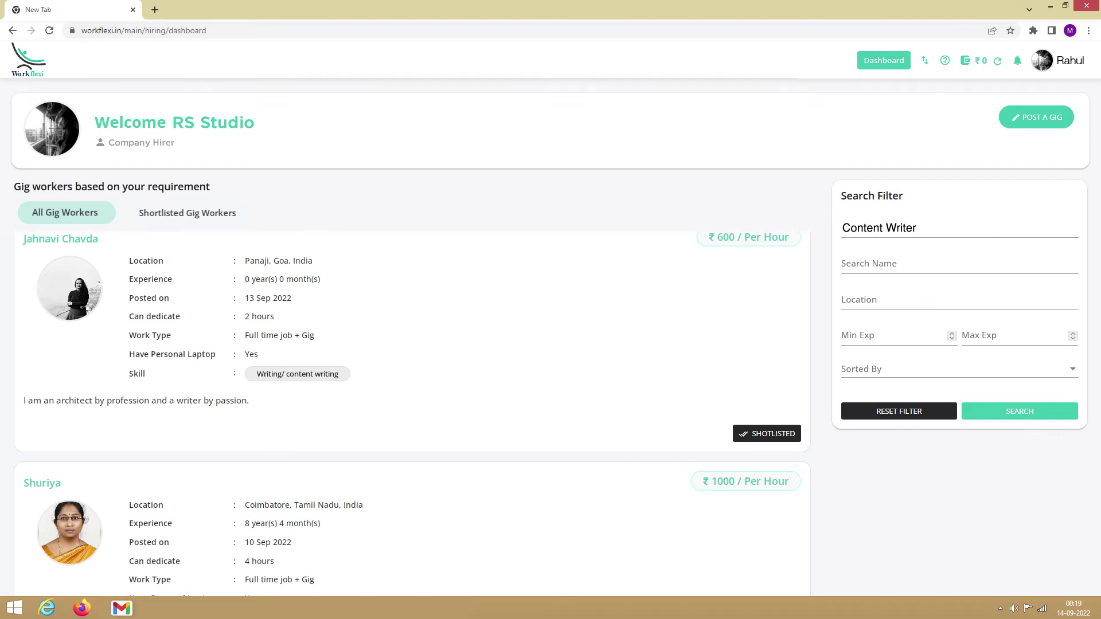
click(189, 213)
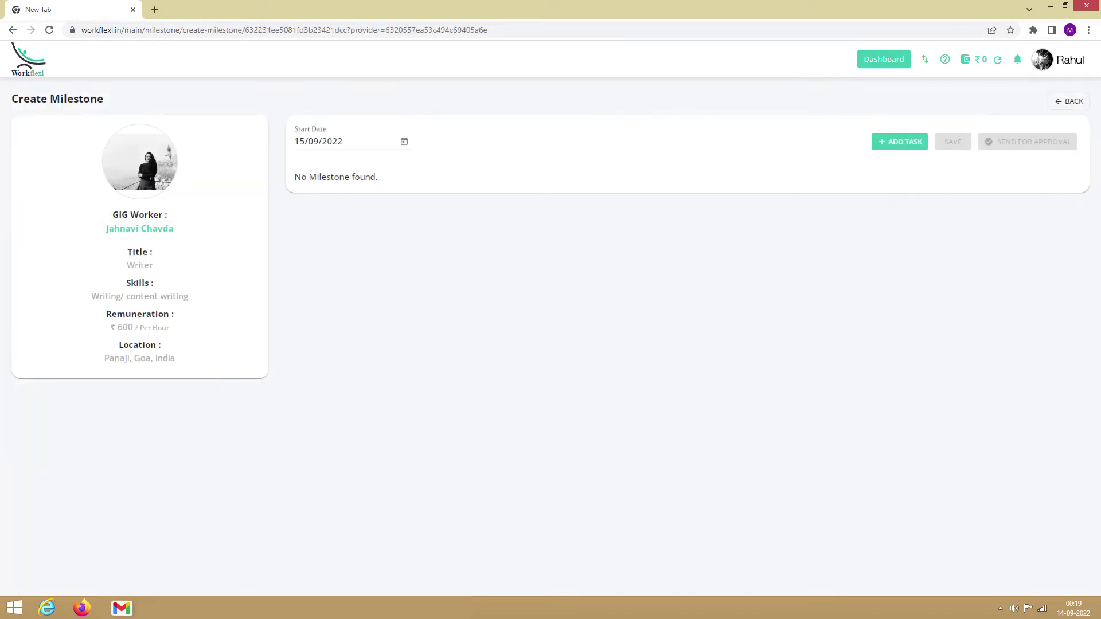
Step: Set the milestone's start date to 18/09/2022
click(404, 141)
click(310, 292)
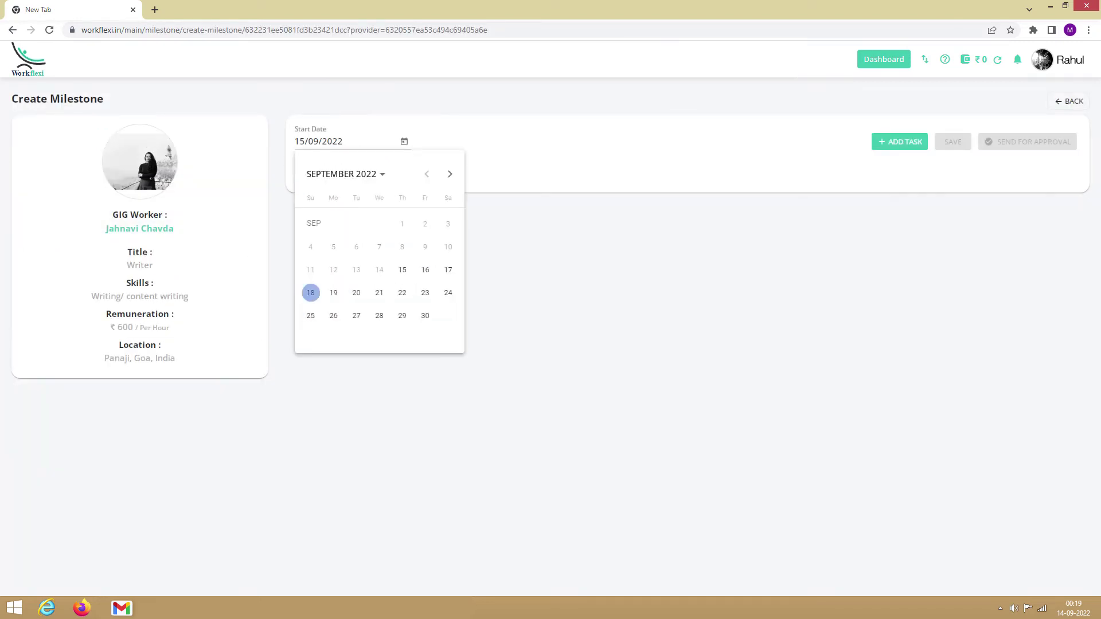
click(321, 268)
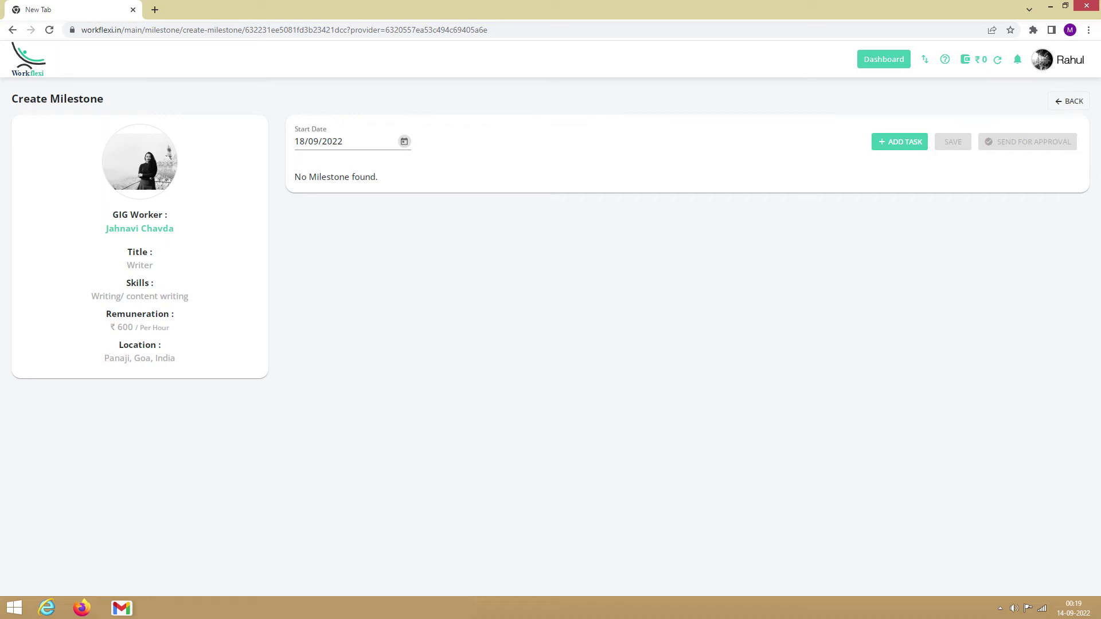
Step: Create a milestone task with the end date 25/12/2022 and an amount of 5000 INR
click(900, 142)
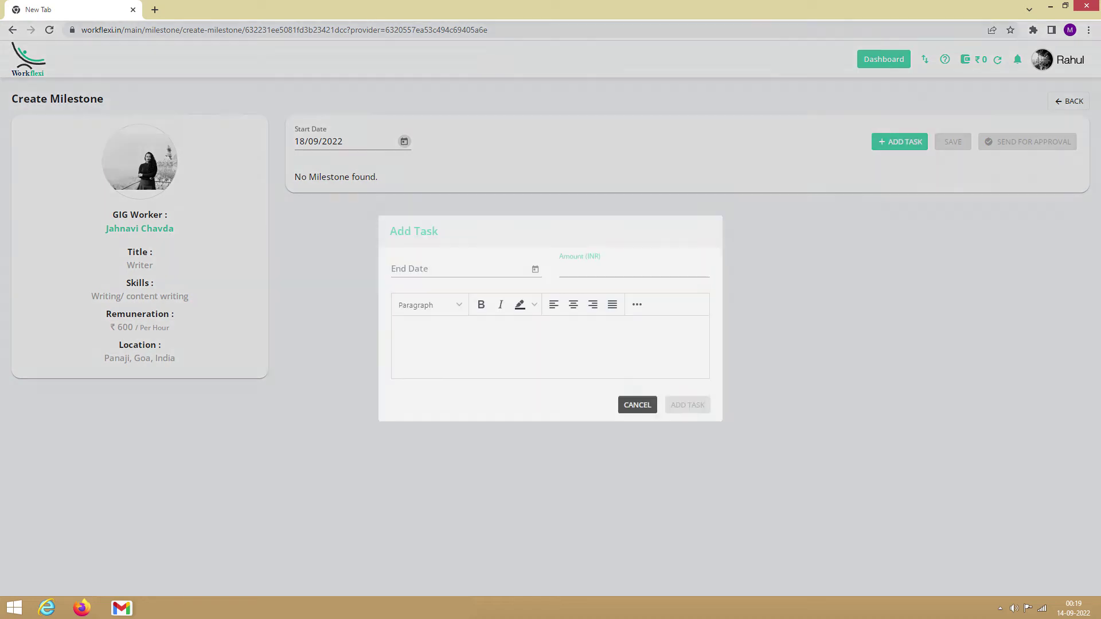
click(535, 269)
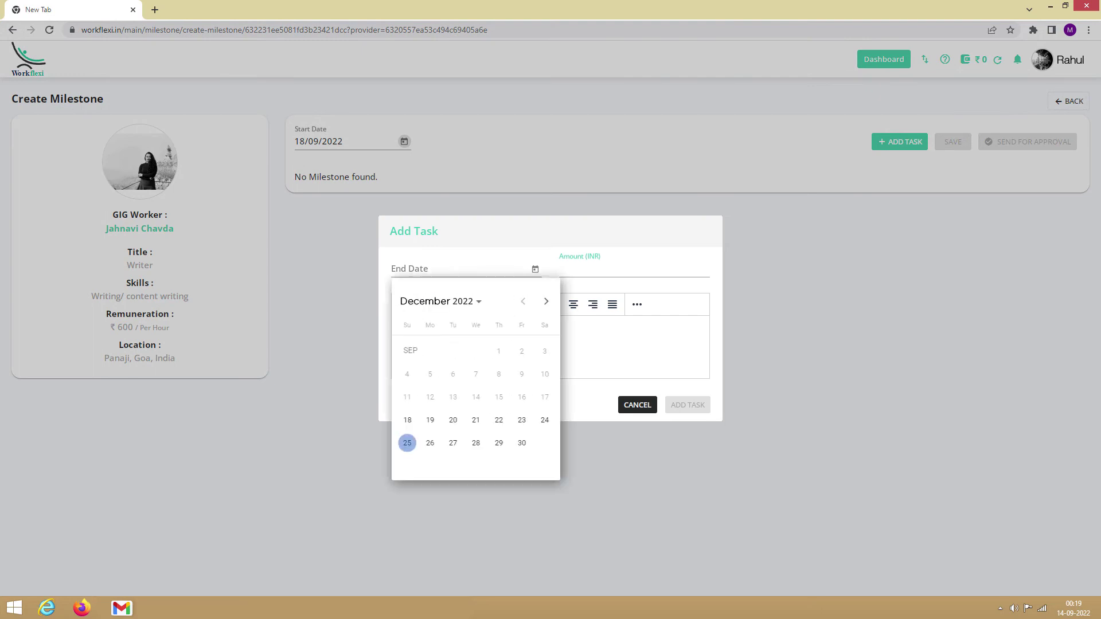
click(407, 443)
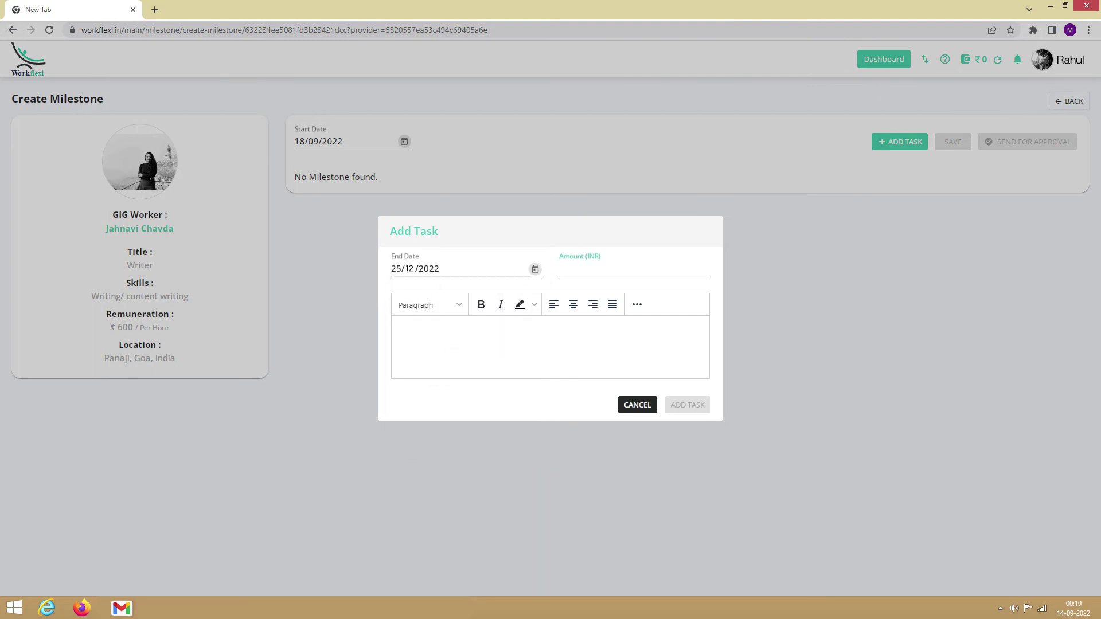
text(5000)
Step: Describe the task as a 3-month freelance website content writing project for 3-5 years' experience, add it, and save the milestone
text(We are looking for a freelance content writer for 3 months to work on our website with3-5 years of experience, well-researched, concise, and crisp copies while maintaining)
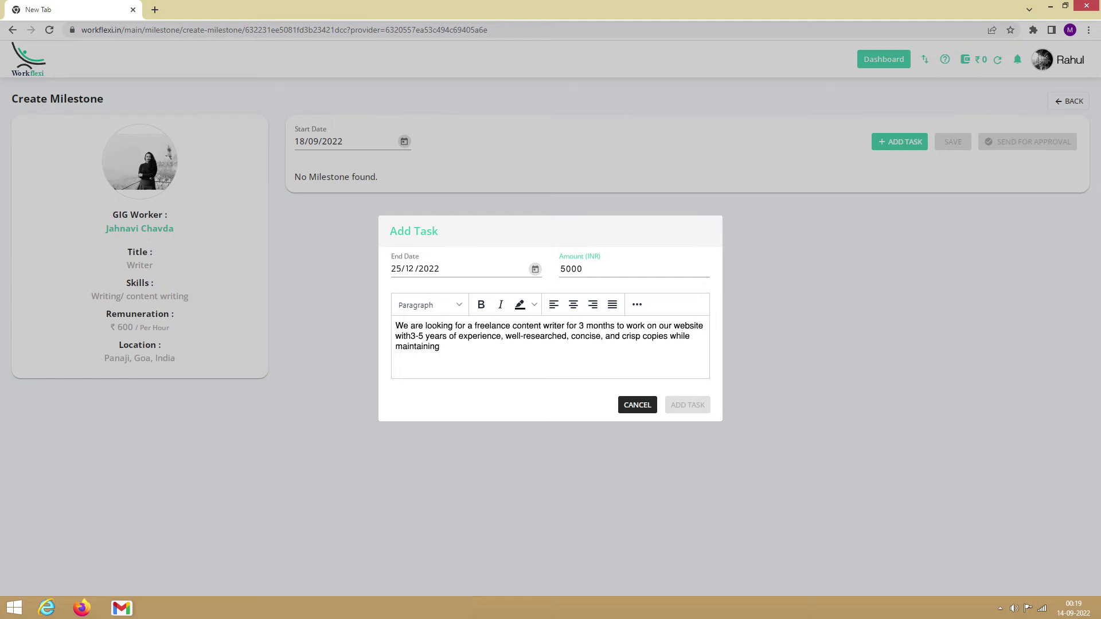
text( simplicity and structure.This is an ongoing project.)
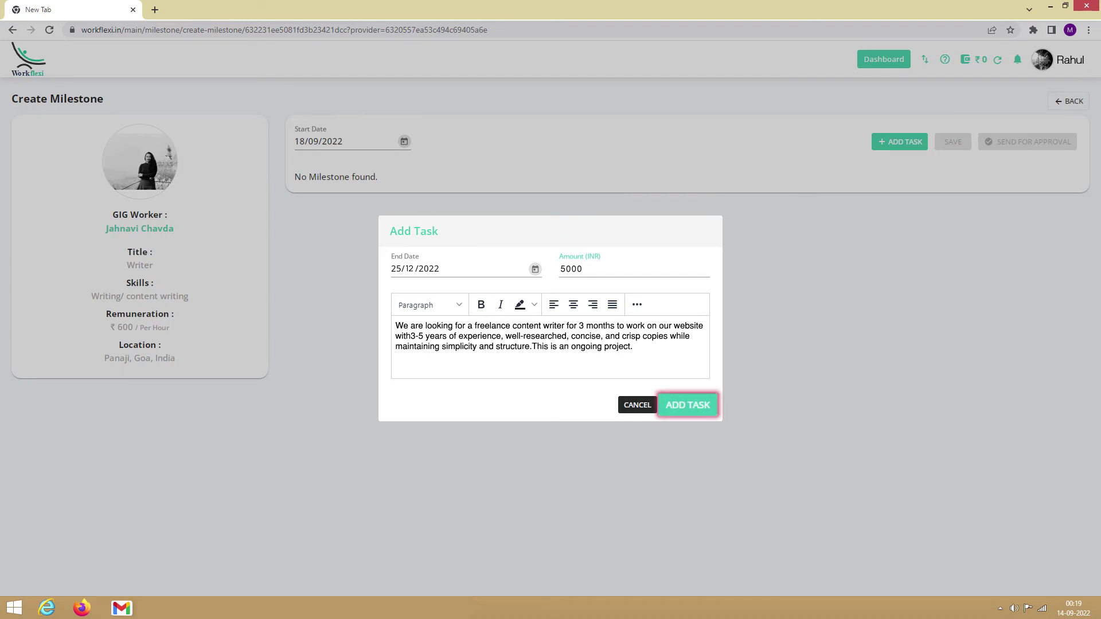
click(687, 404)
click(953, 142)
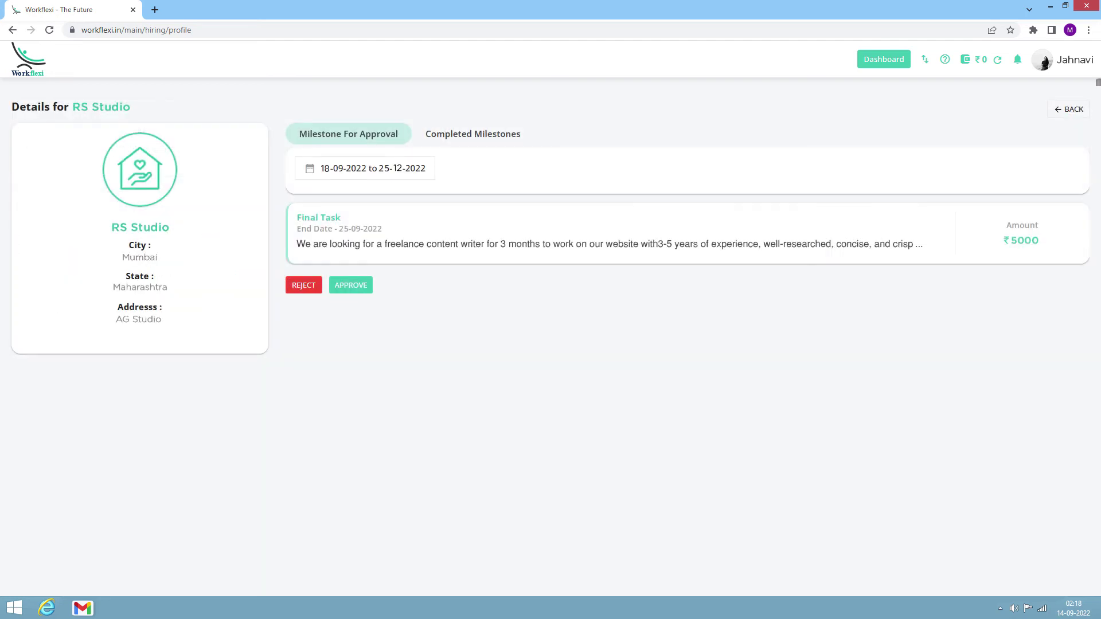
Step: Approve RS Studio's milestone for 18-09-2022 to 25-12-2022 from the gig worker's account
click(350, 285)
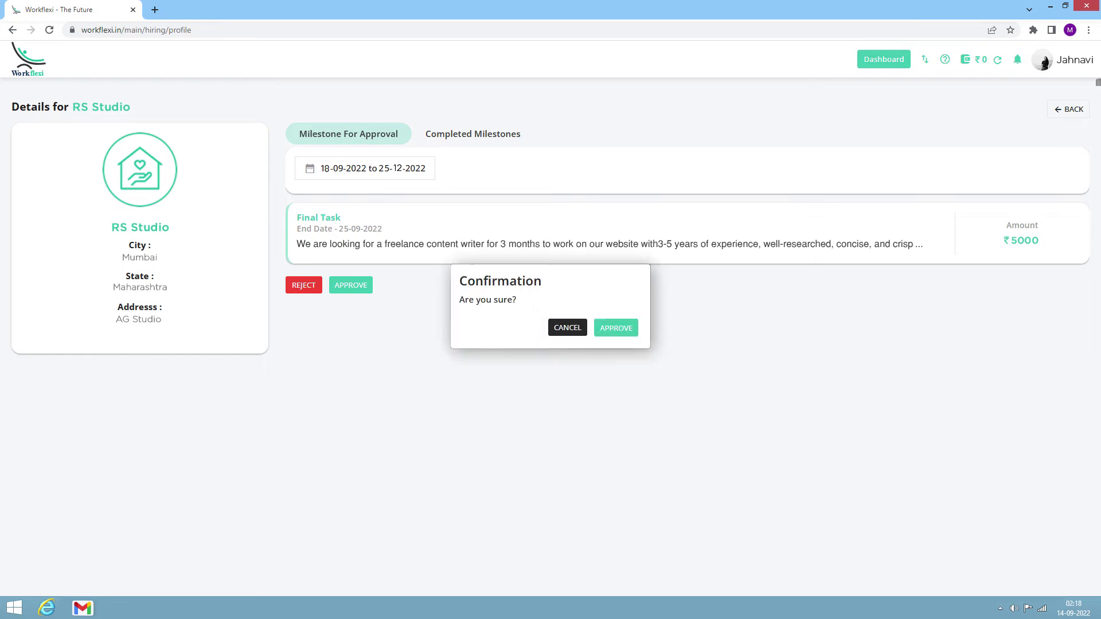
click(616, 328)
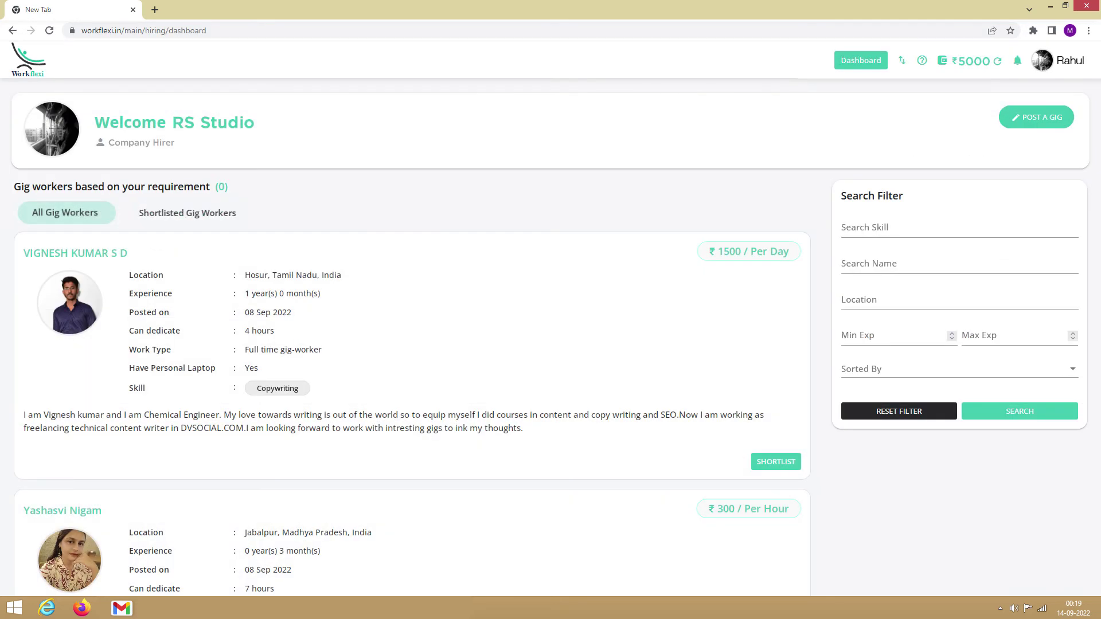
Step: From the shortlisted gig workers, give the writer feedback for completing the task within the time frame and being nice to work with
click(188, 213)
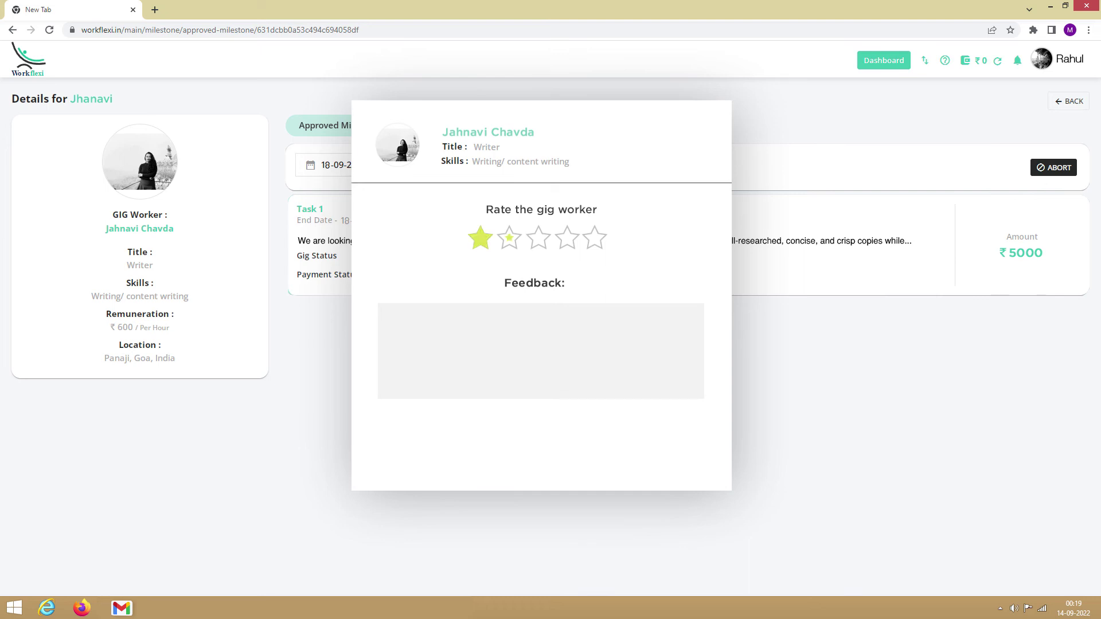
text(Jahnavi completed the task within the time frame and it was nice working with her.)
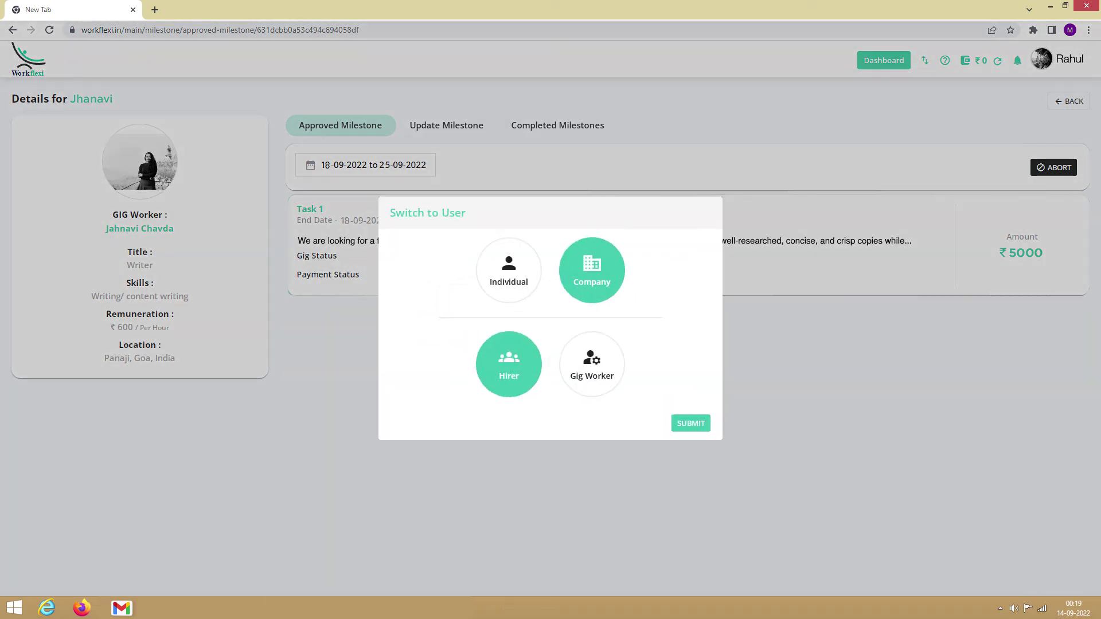
Step: Switch the account role to Individual and Gig Worker
click(592, 364)
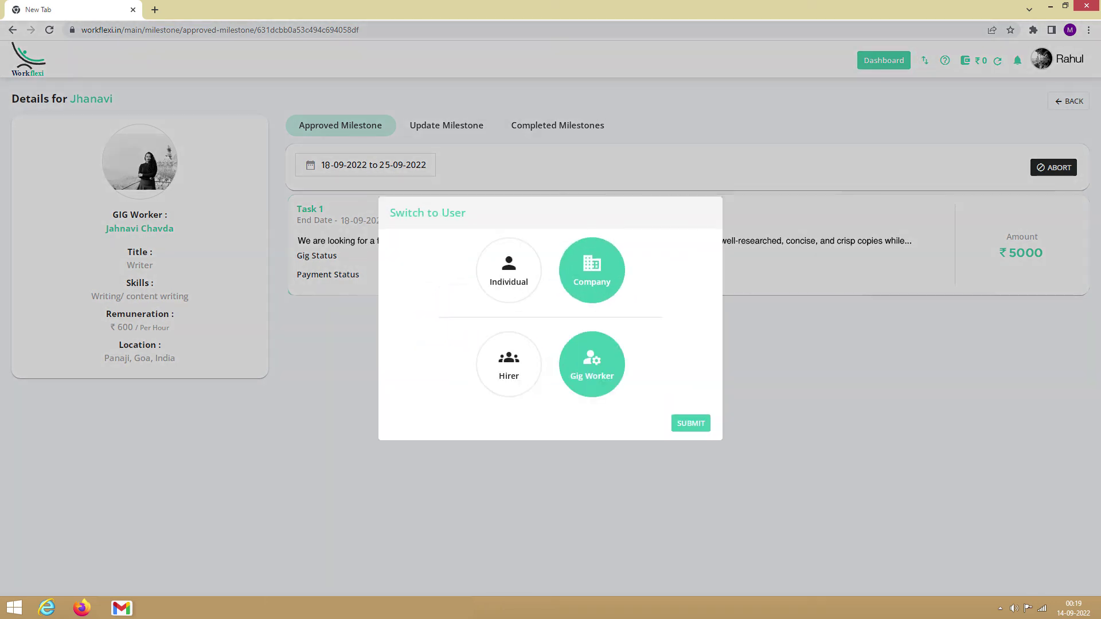
click(509, 271)
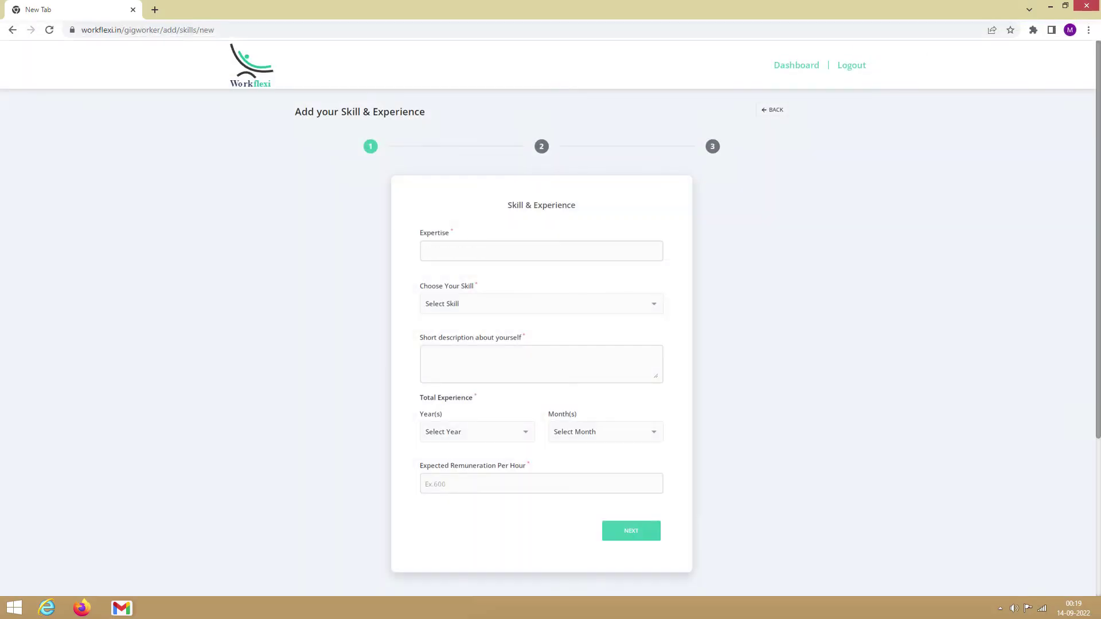
Step: Enter Front End Developer as expertise, Javascript as skill, and describe an enthusiastic programmer with more than 1 year of front-end development
text(Front End Developer)
key(Tab)
key(j)
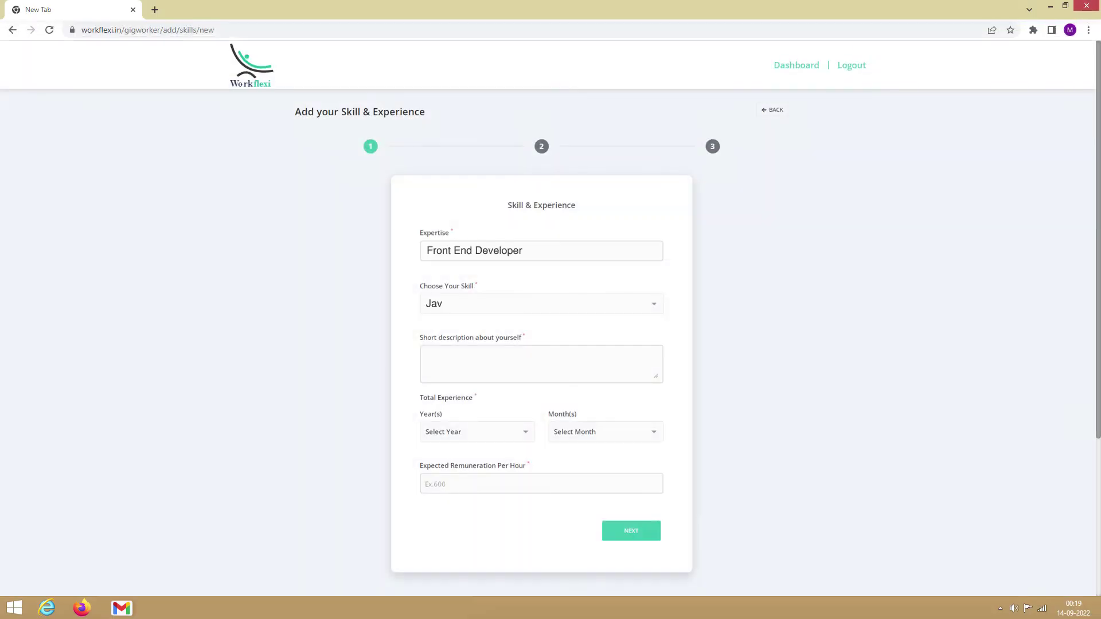
key(Tab)
text(I'm an enthusiastic programmer working on Front End Development for more than 1 year.)
Step: Set total experience to 1 year 0 months and expected remuneration to 400 per hour, and continue to the work preferences
key(Tab)
key(1)
key(Tab)
key(0)
key(Tab)
text(400)
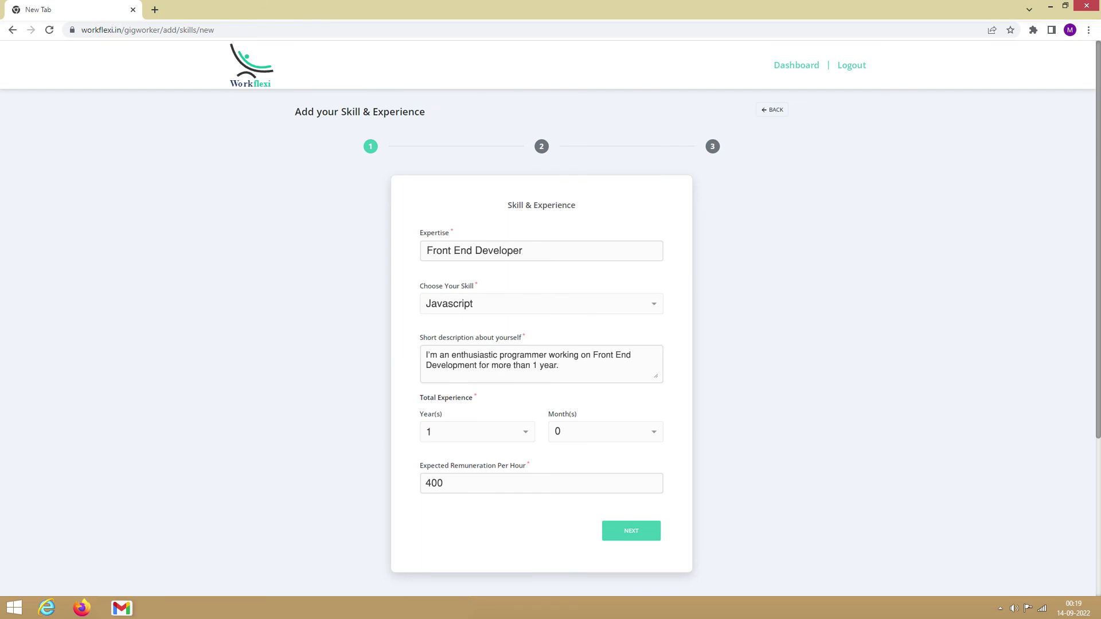
key(Tab)
key(Return)
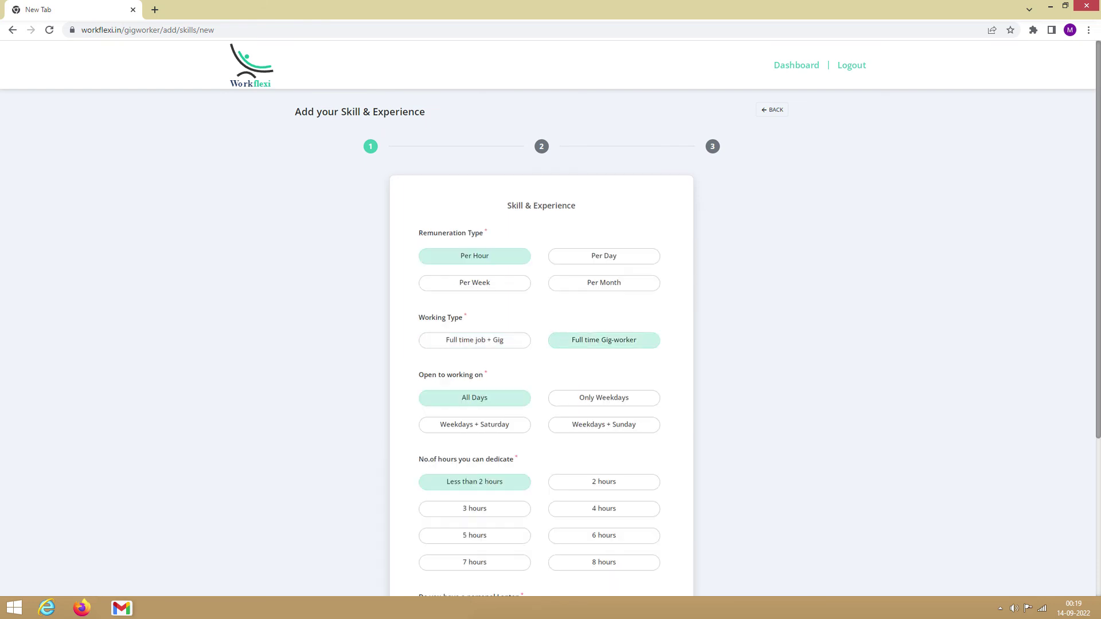
Step: Set availability to Only Weekdays with 3 hours dedicated, continue, and enter Resume in the portfolio details
click(604, 398)
click(474, 509)
scroll(541, 386, down, 2)
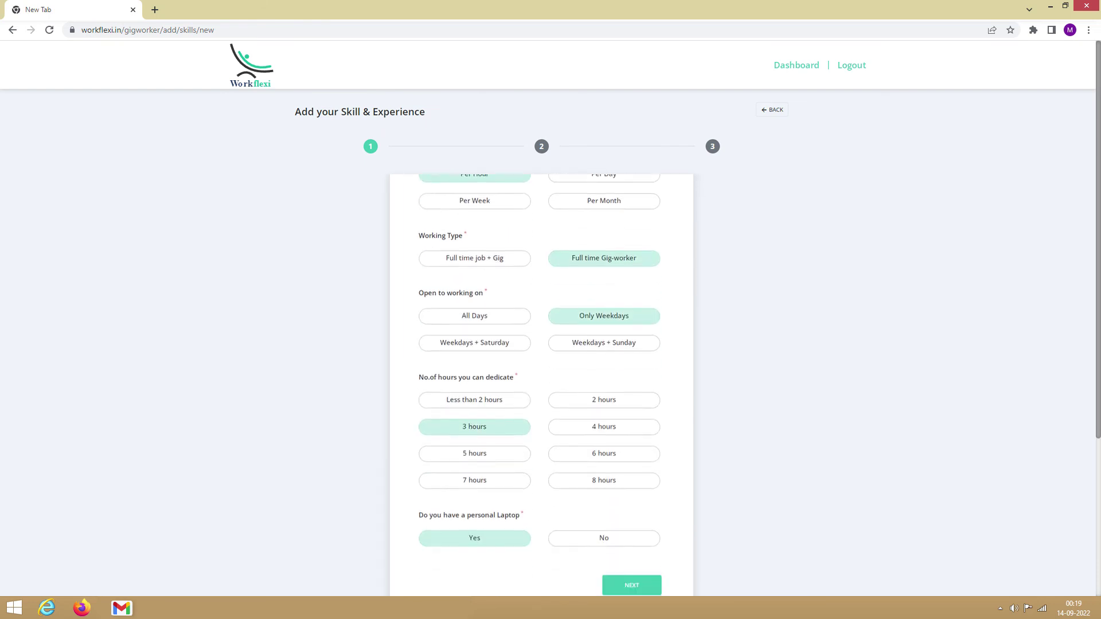
key(Return)
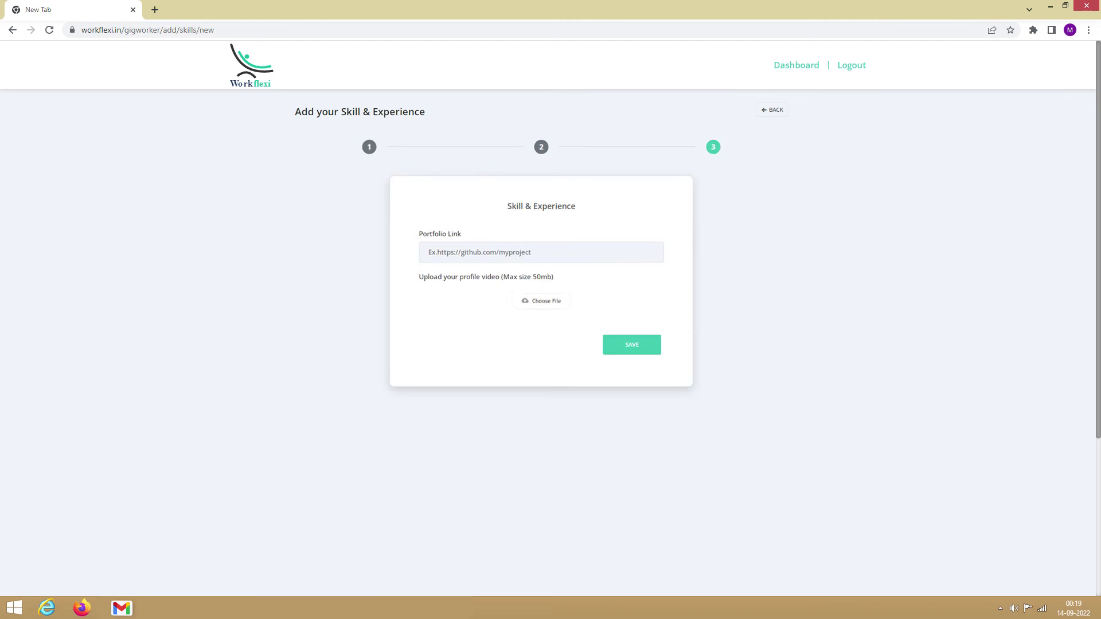
text(Resume)
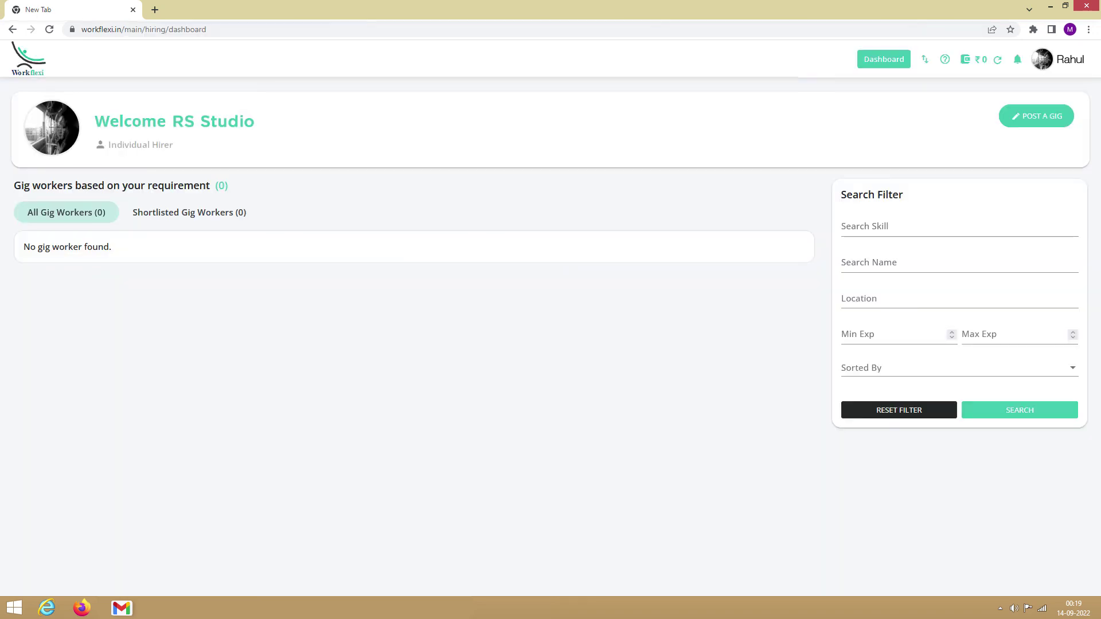
Step: Open the RS Studio company profile and view its bank account details
click(1042, 59)
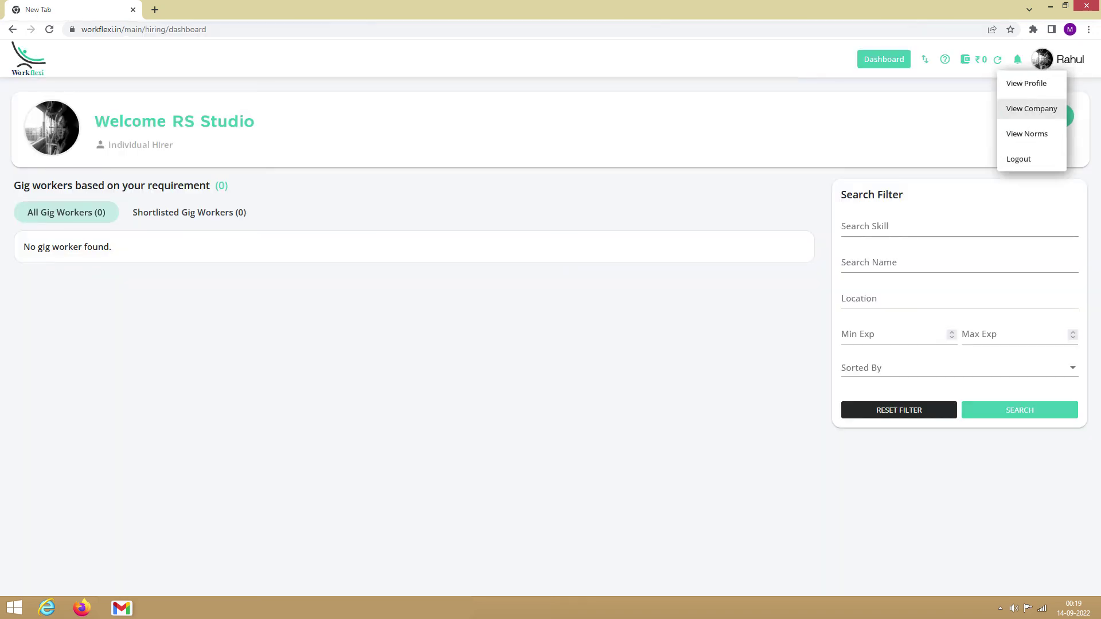
click(1031, 108)
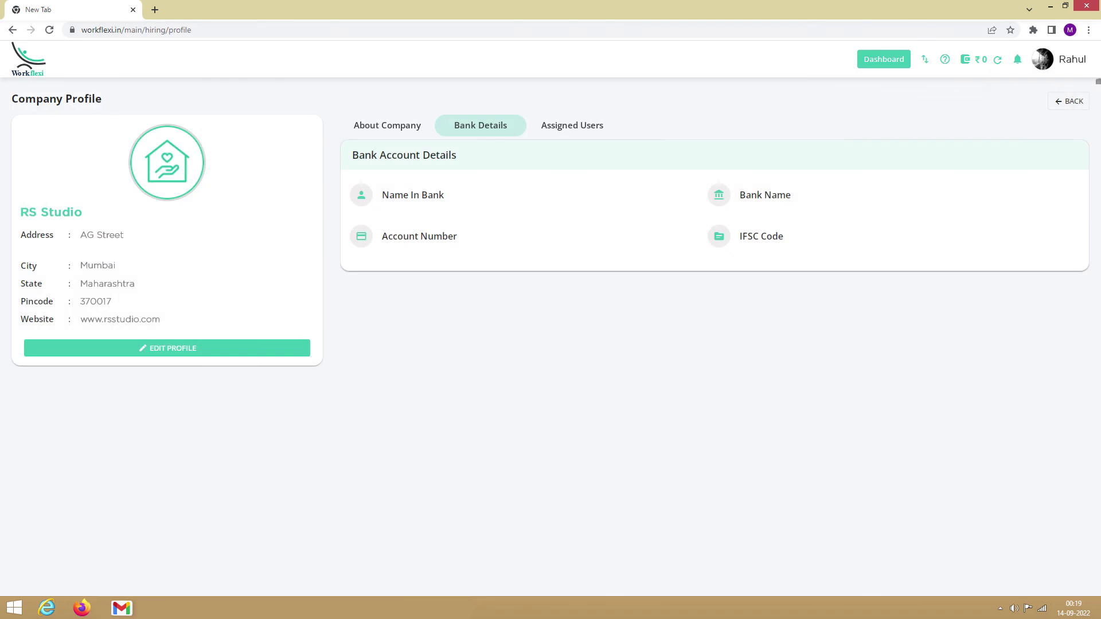
Step: Return to the dashboard and apply for the 3-month Developer gig in Bengaluru
click(884, 60)
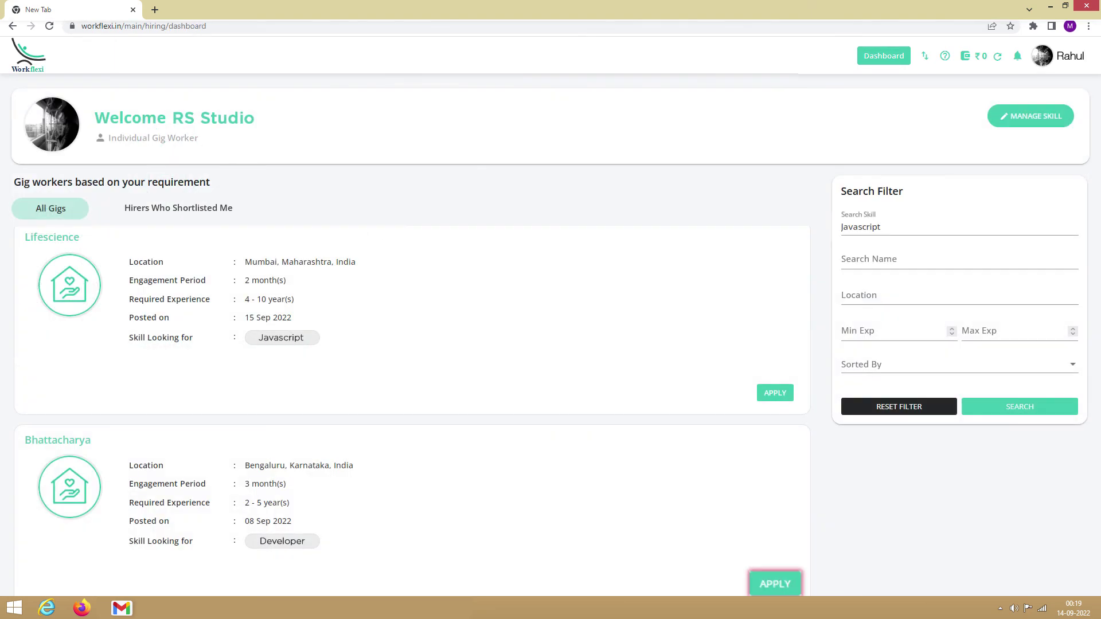
click(774, 583)
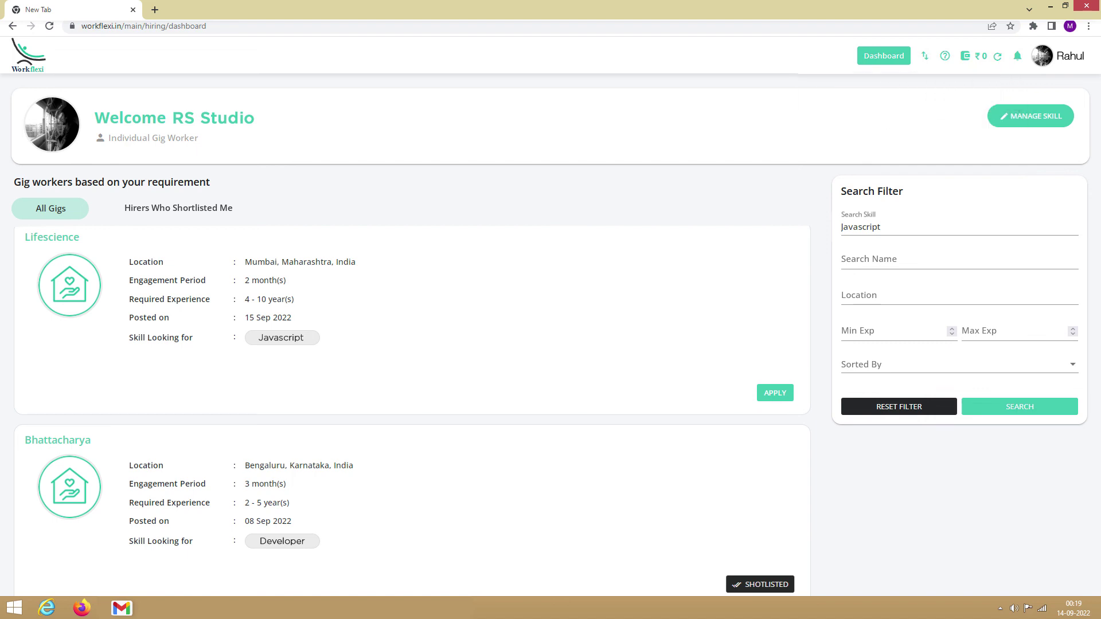
Step: From the hirers who shortlisted you, rate the hirer five stars with the feedback "It was a nice experience working with the company."
click(178, 209)
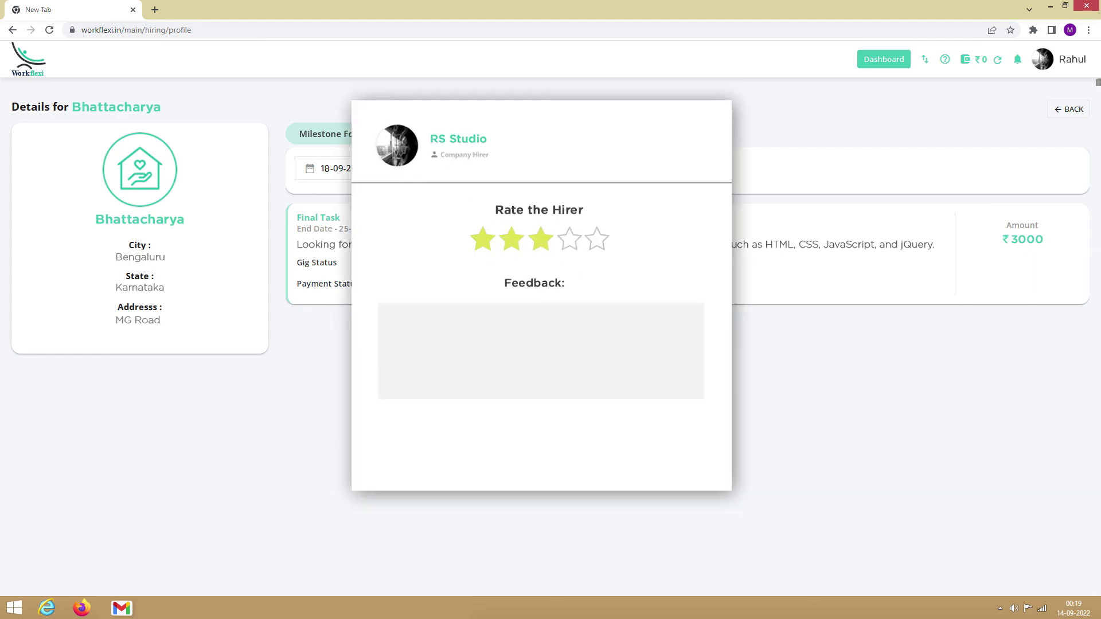
text(It was a nice experience working with the company.)
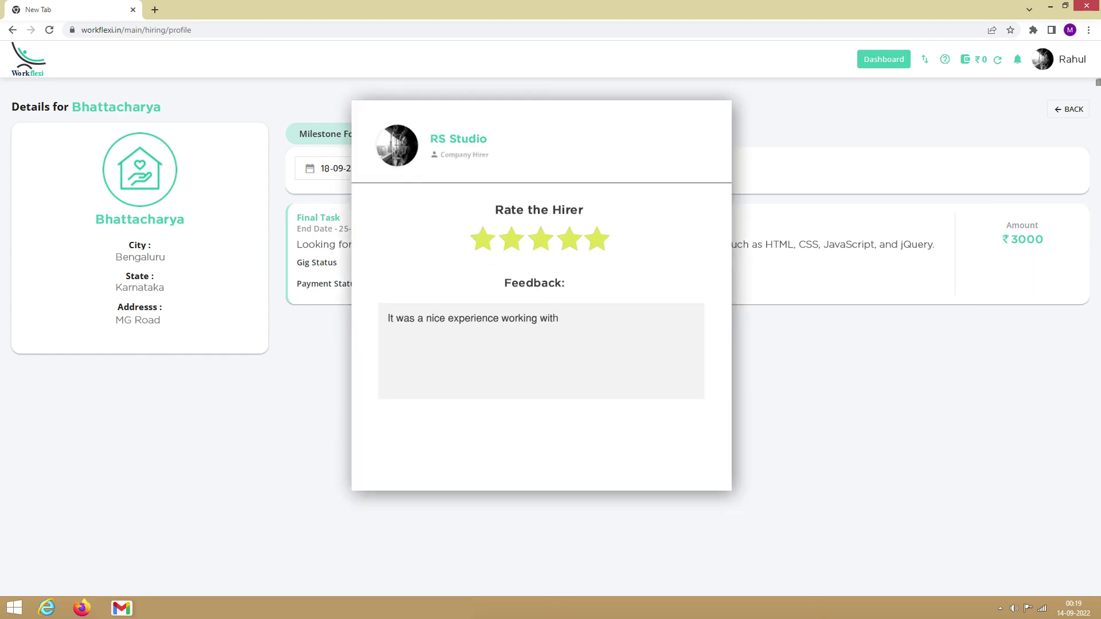